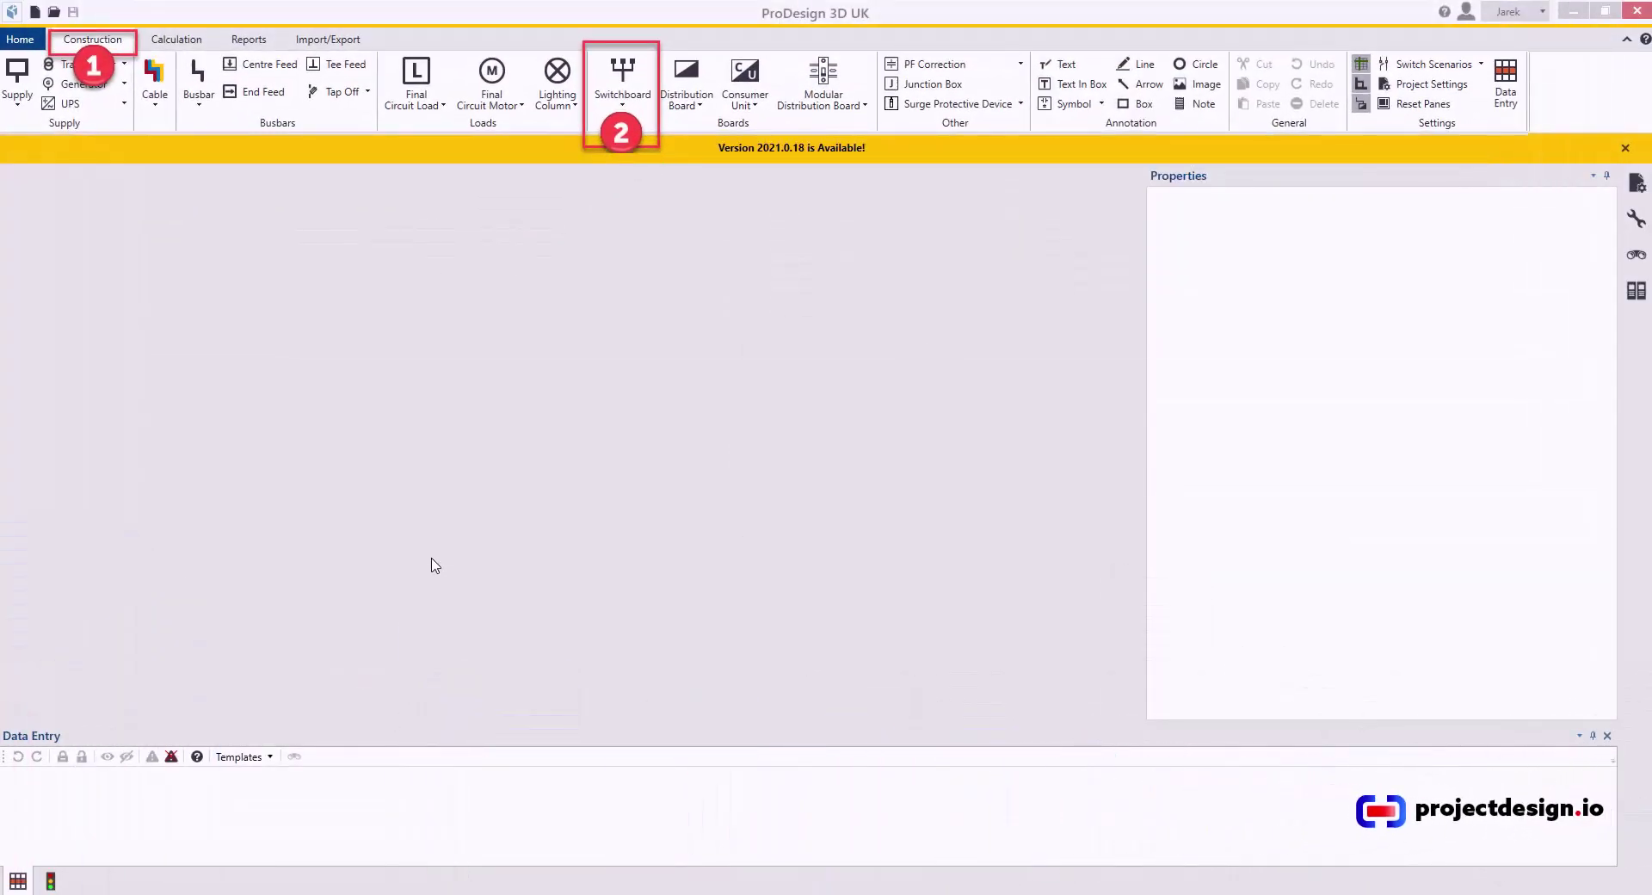
# - Create a new project and place a TPN Switchboard, Sb-1, above transformer TX1
pyautogui.click(40, 45)
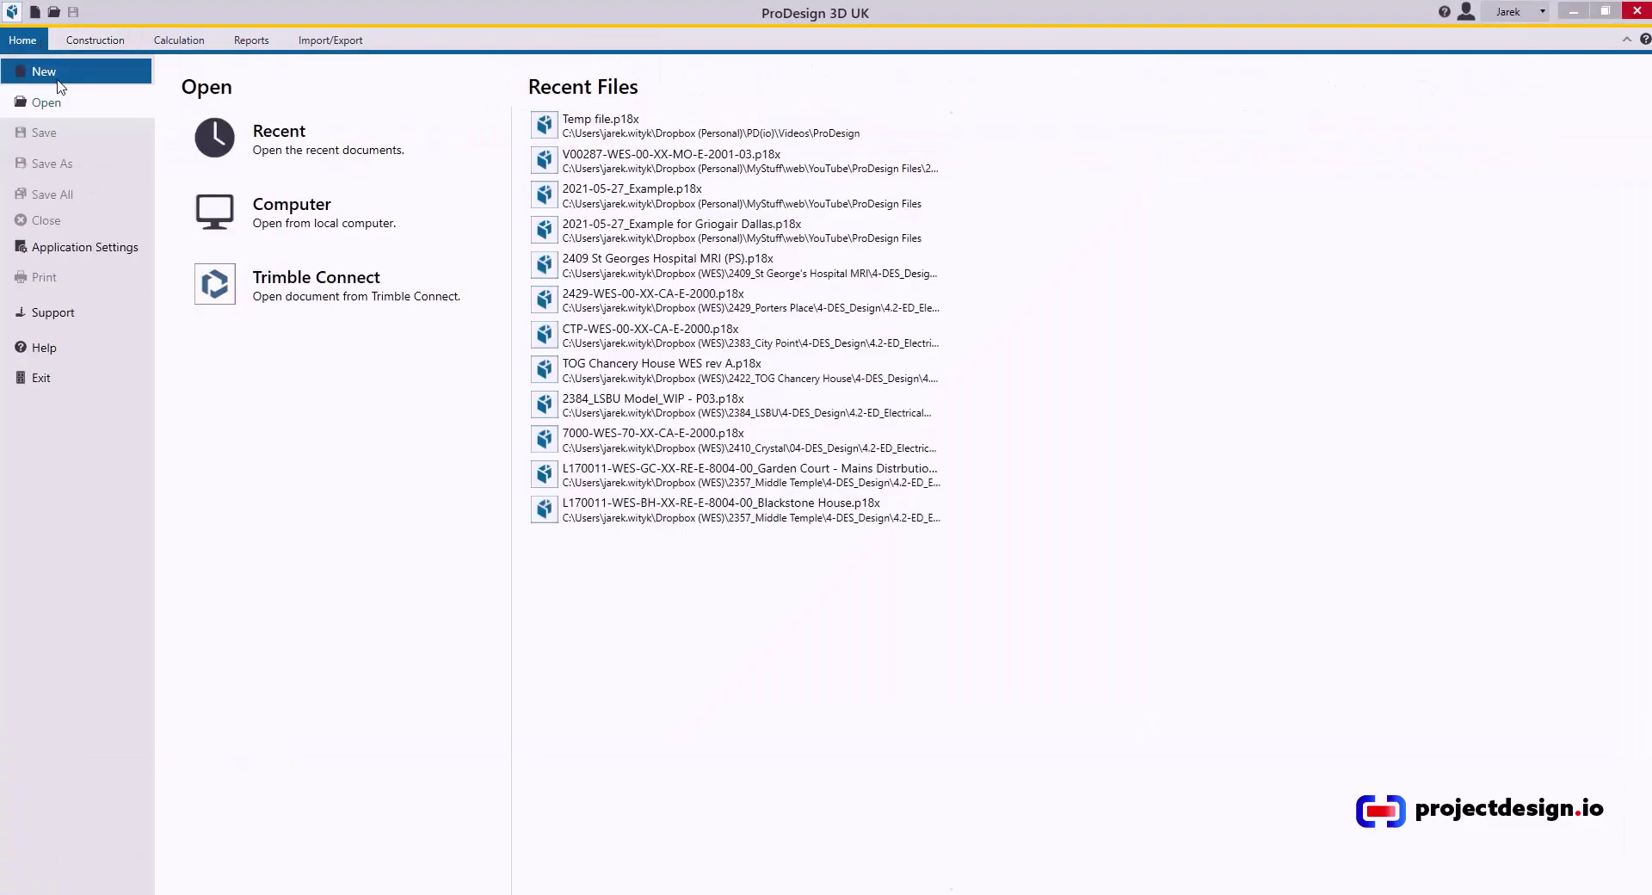
pyautogui.click(59, 83)
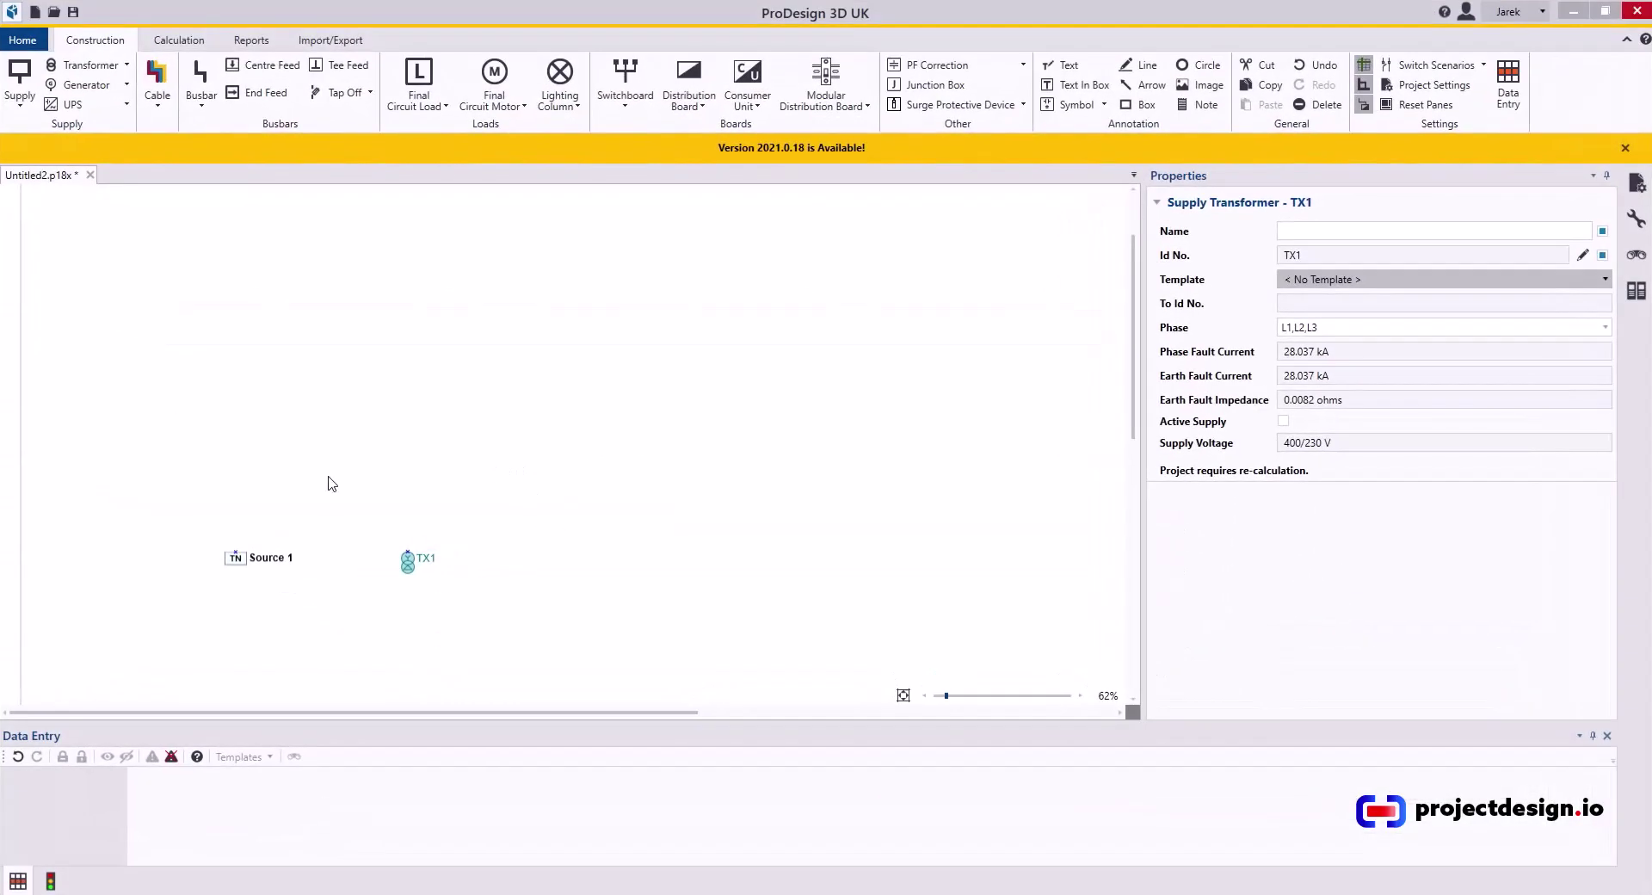
pyautogui.click(627, 105)
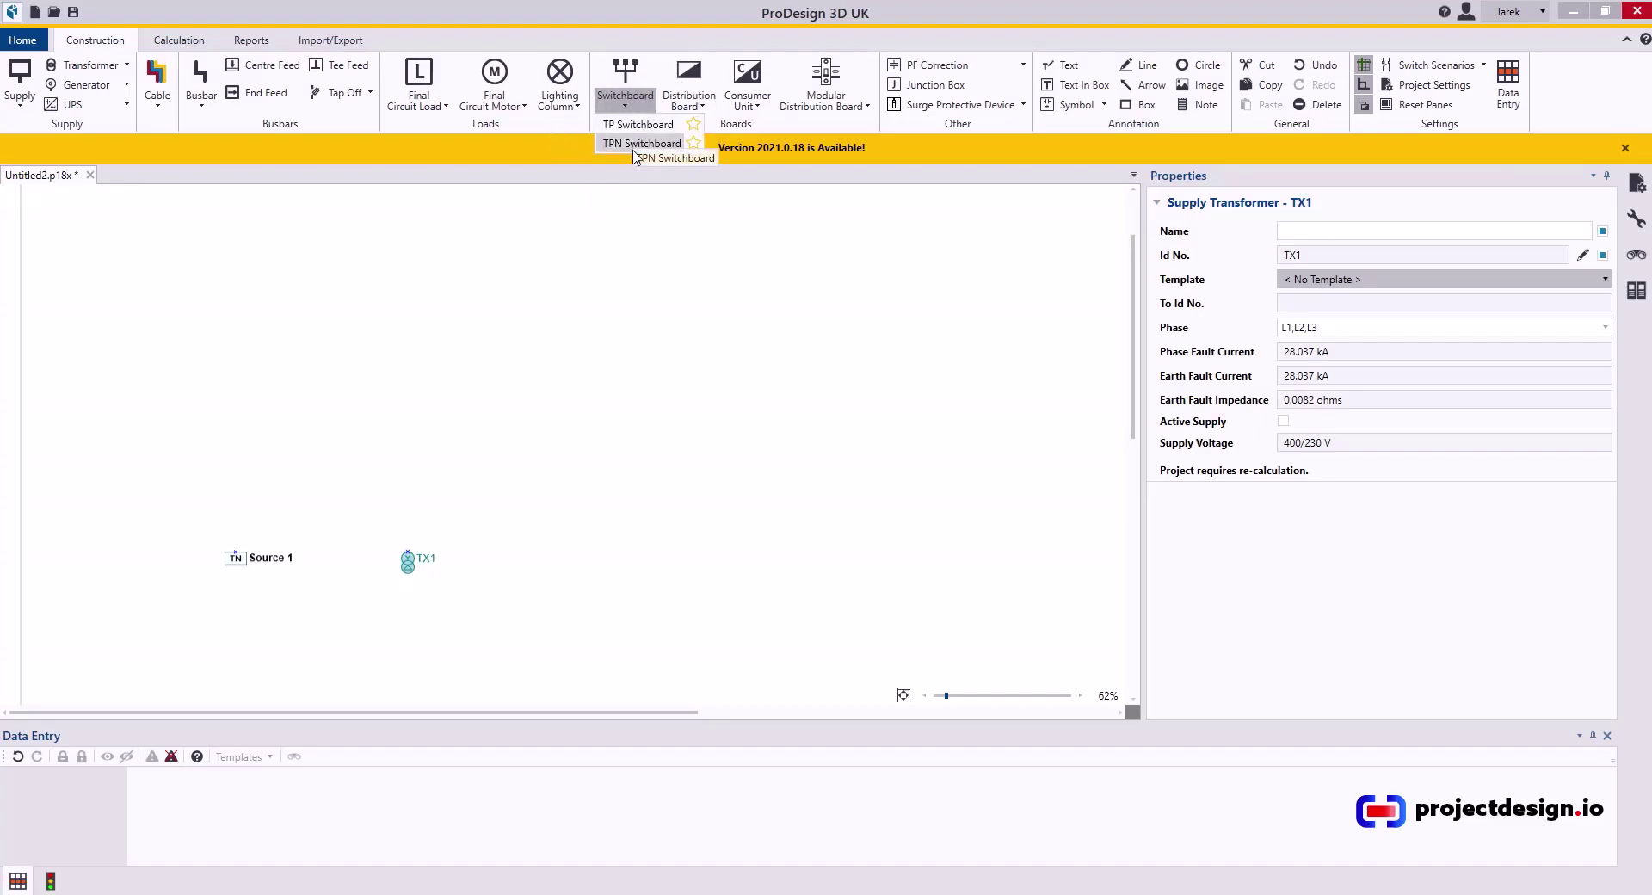
pyautogui.click(635, 125)
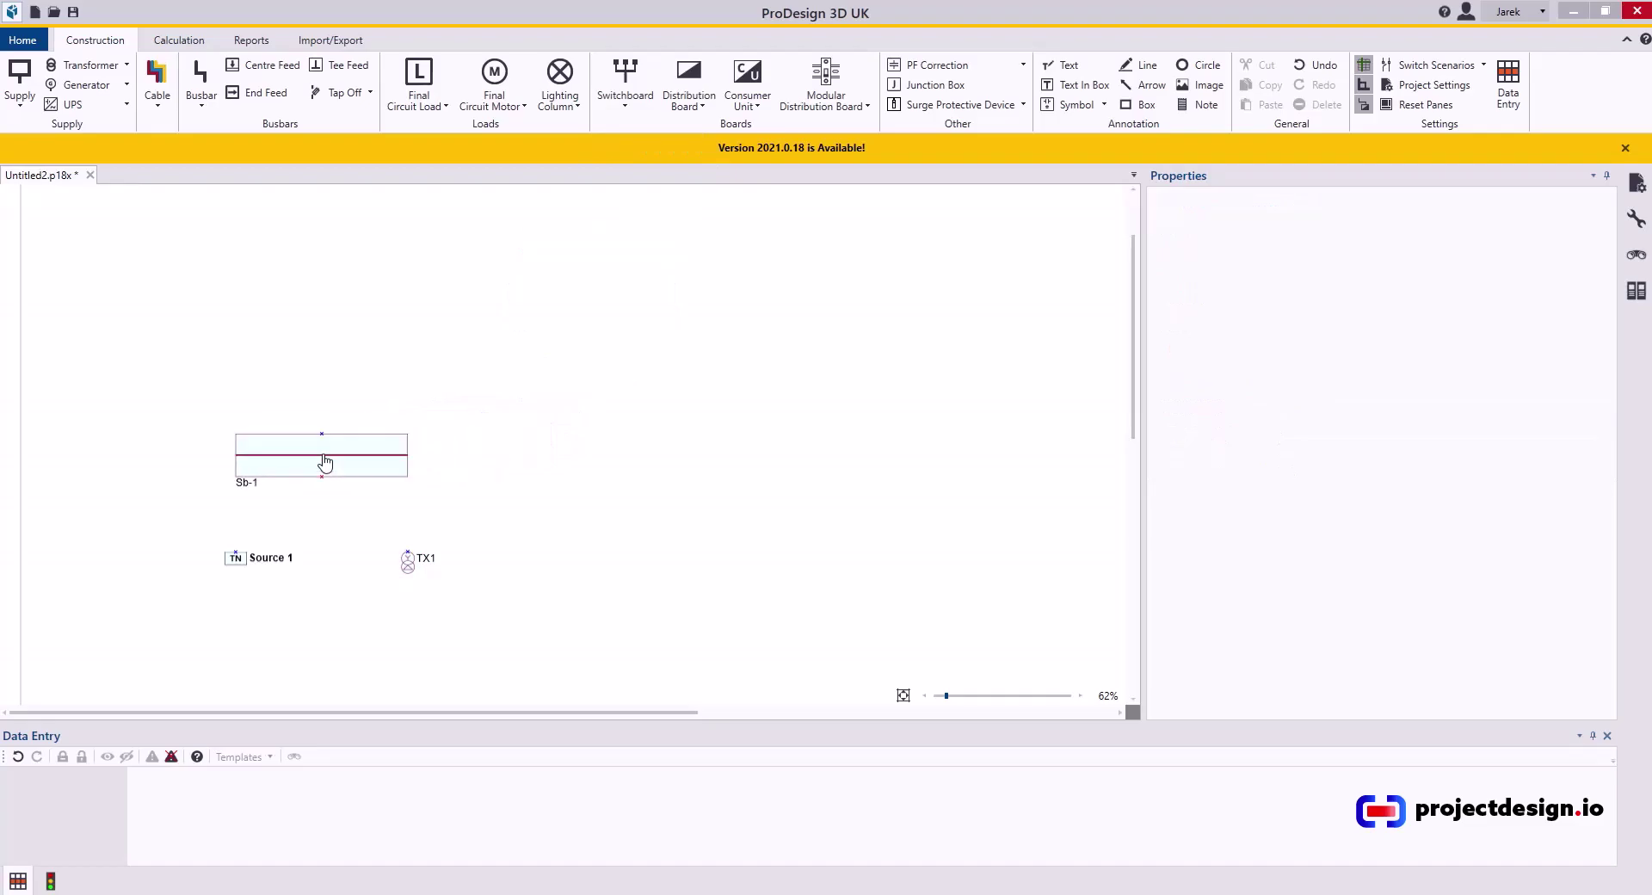
pyautogui.click(281, 468)
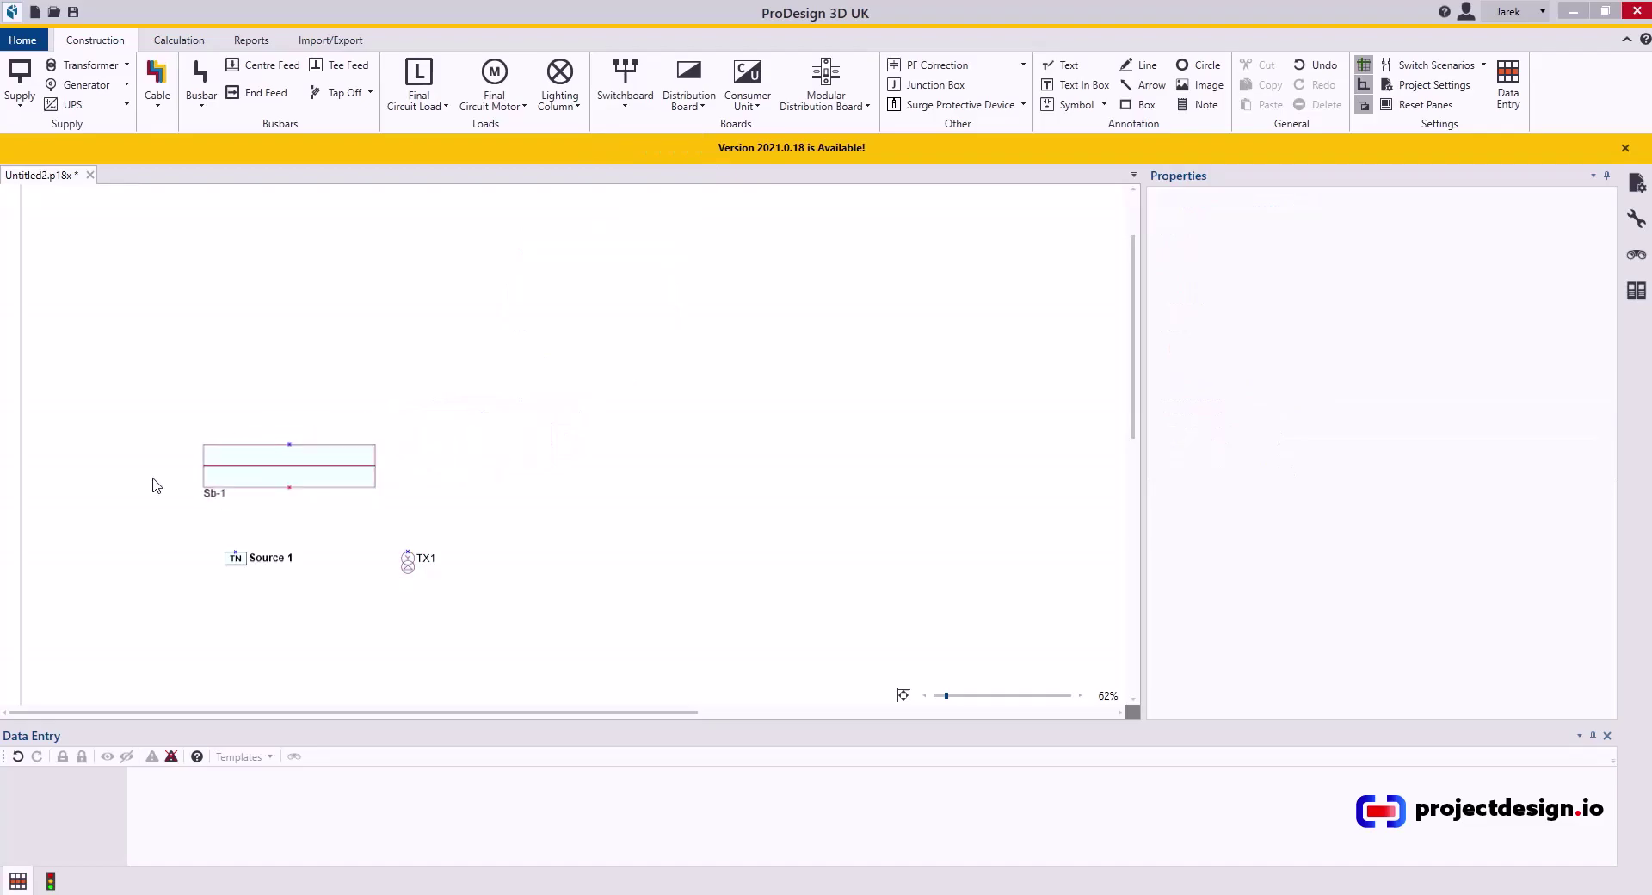
# - Drag Sb-1's right end handle far past TX1 to make a long busbar
pyautogui.click(219, 469)
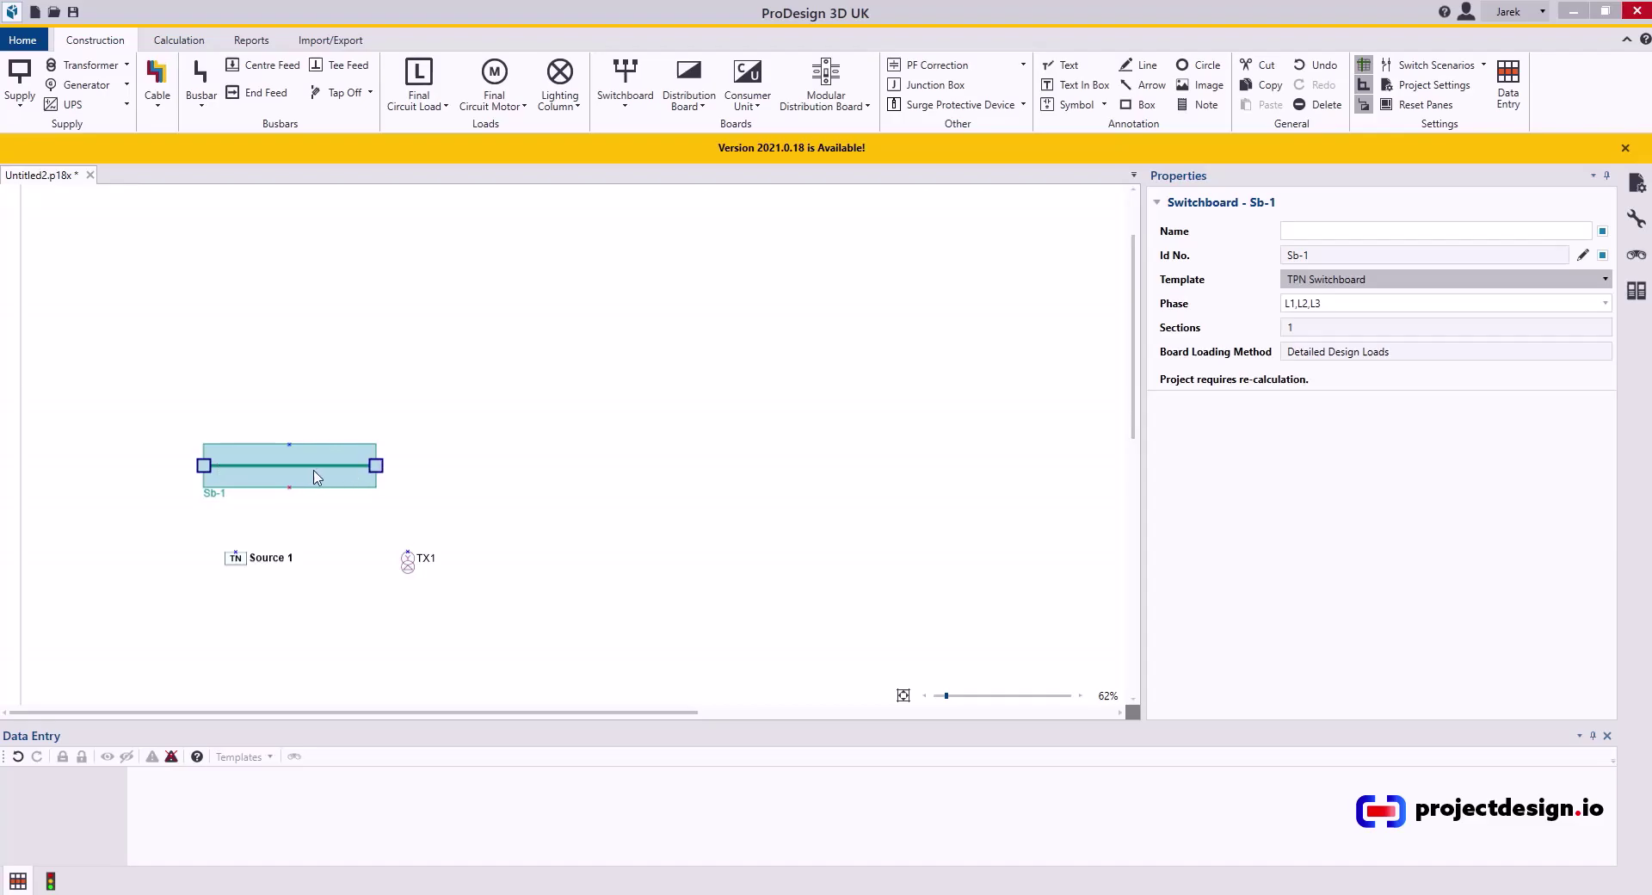
pyautogui.moveTo(376, 465); pyautogui.dragTo(269, 465)
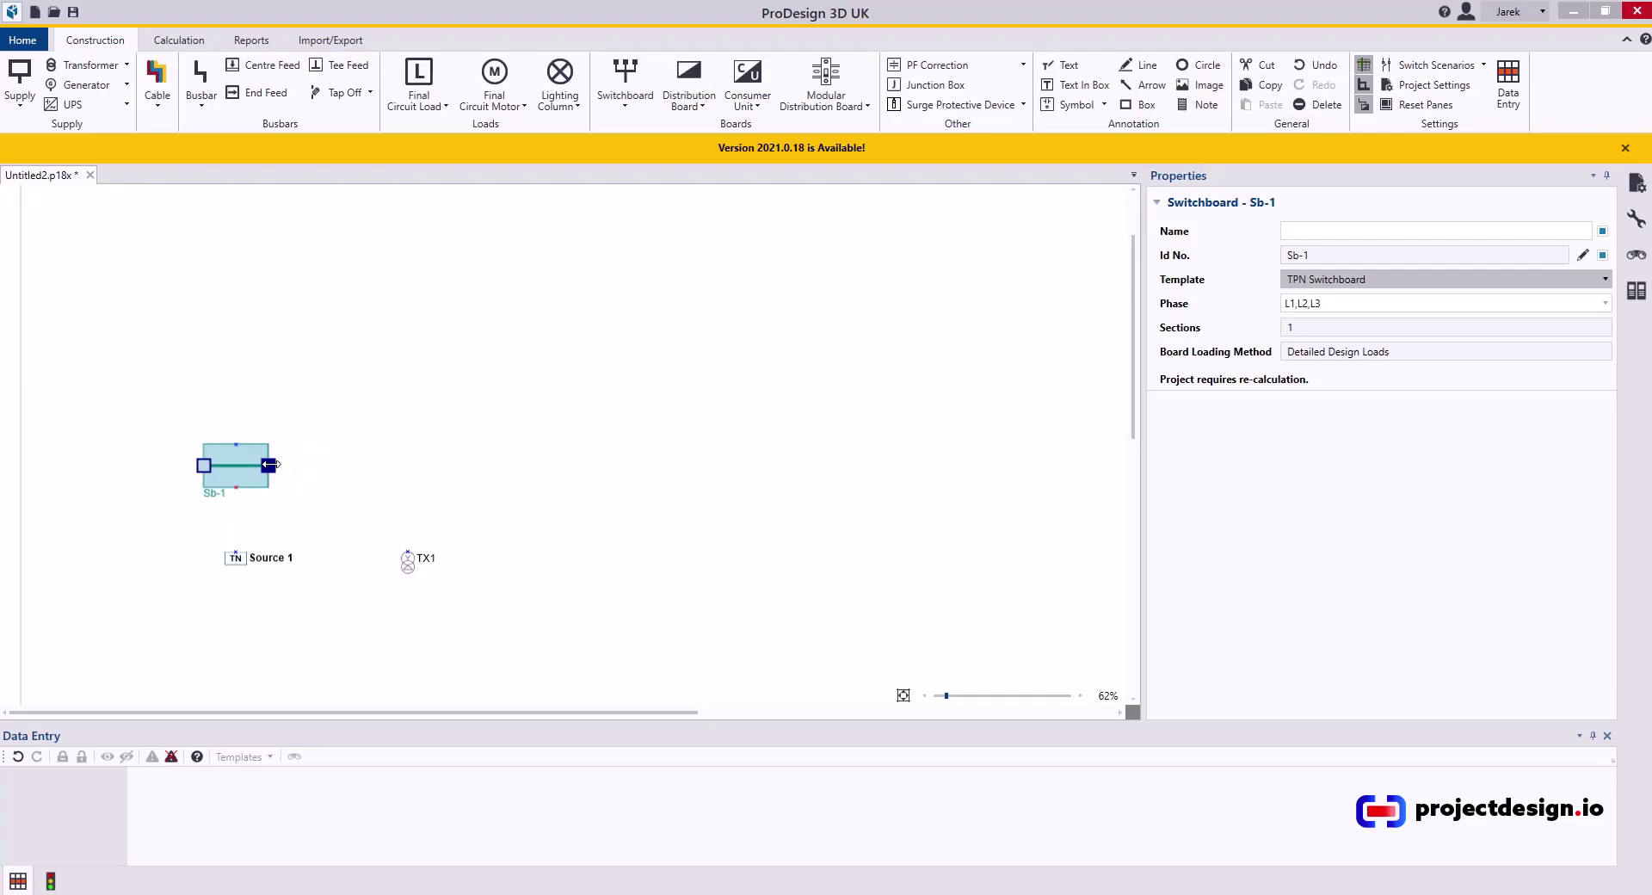
pyautogui.moveTo(268, 466); pyautogui.dragTo(892, 465)
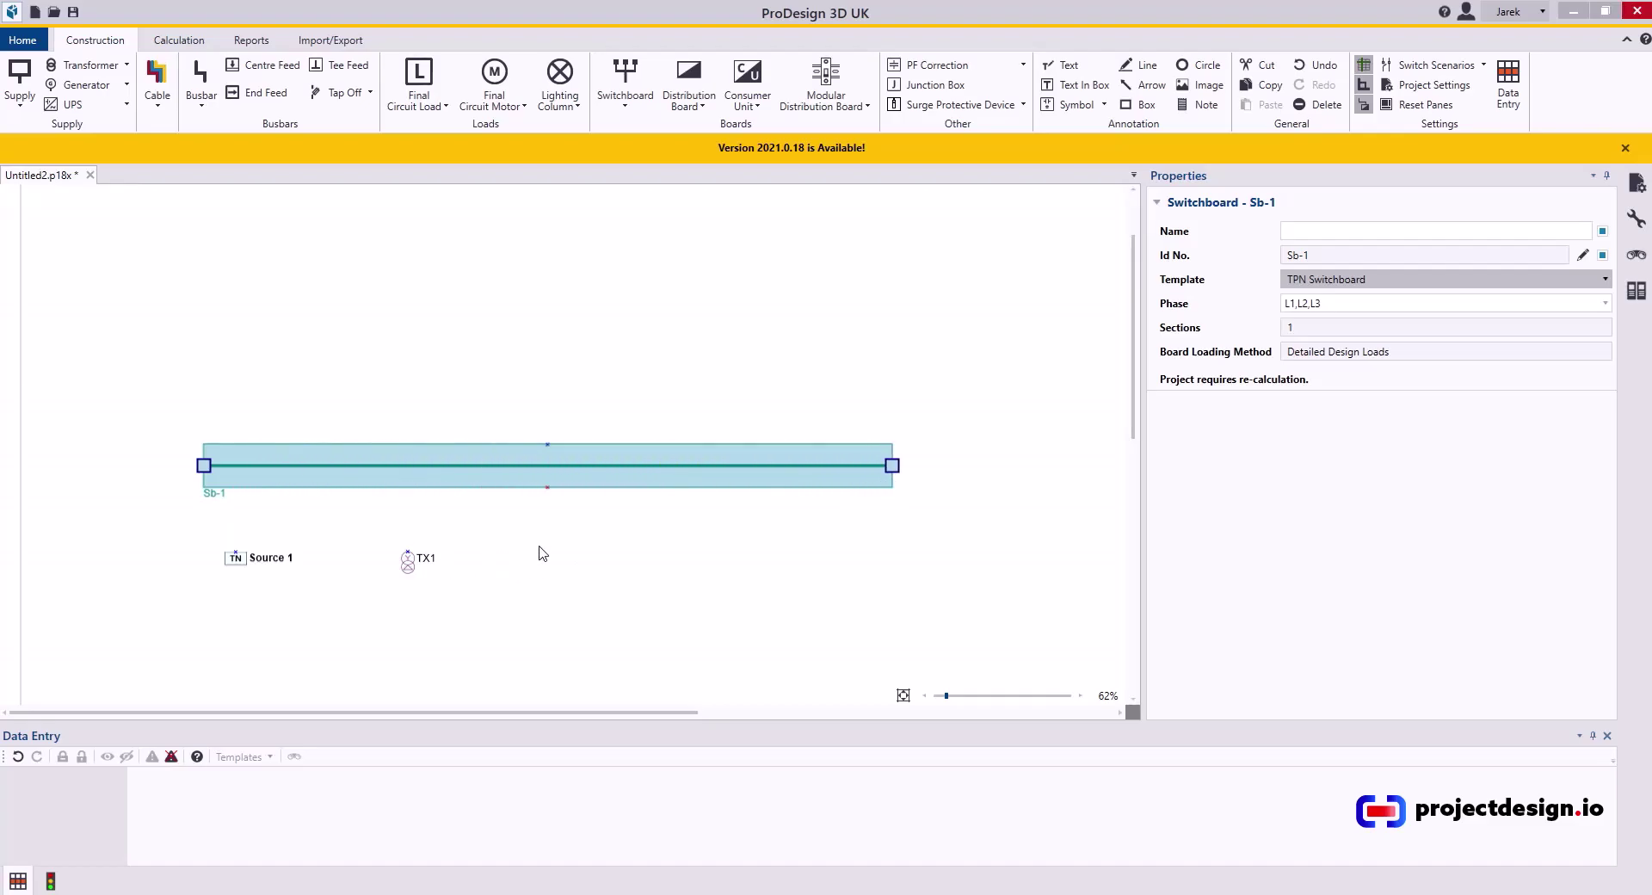
# - Select switchboard Sb-1 to show its details in the Properties panel
pyautogui.click(490, 533)
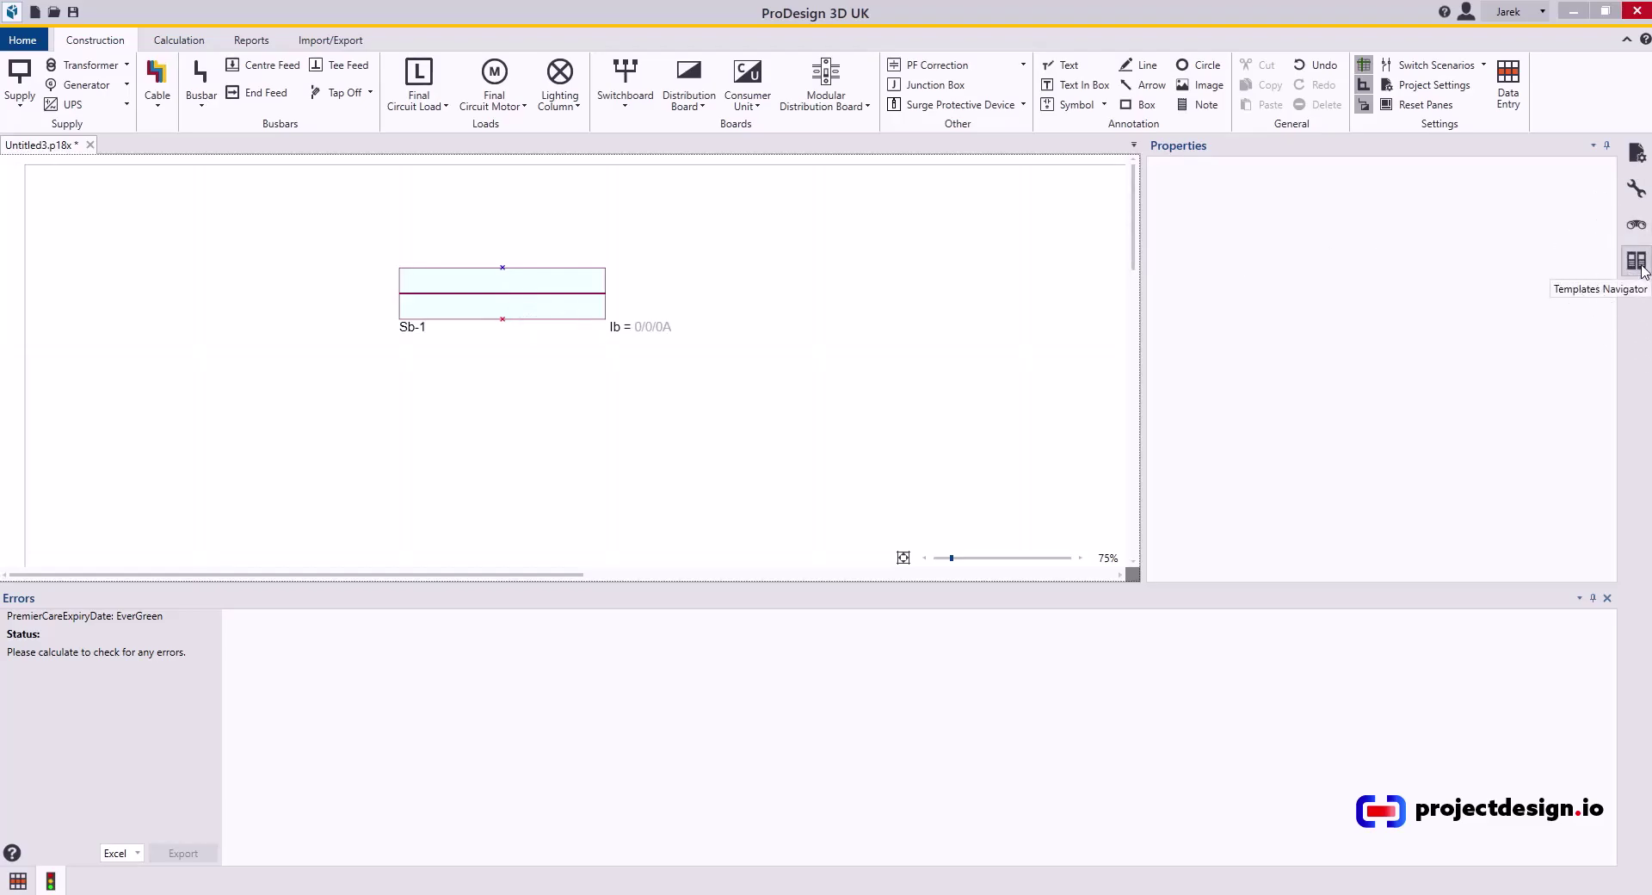
pyautogui.click(454, 309)
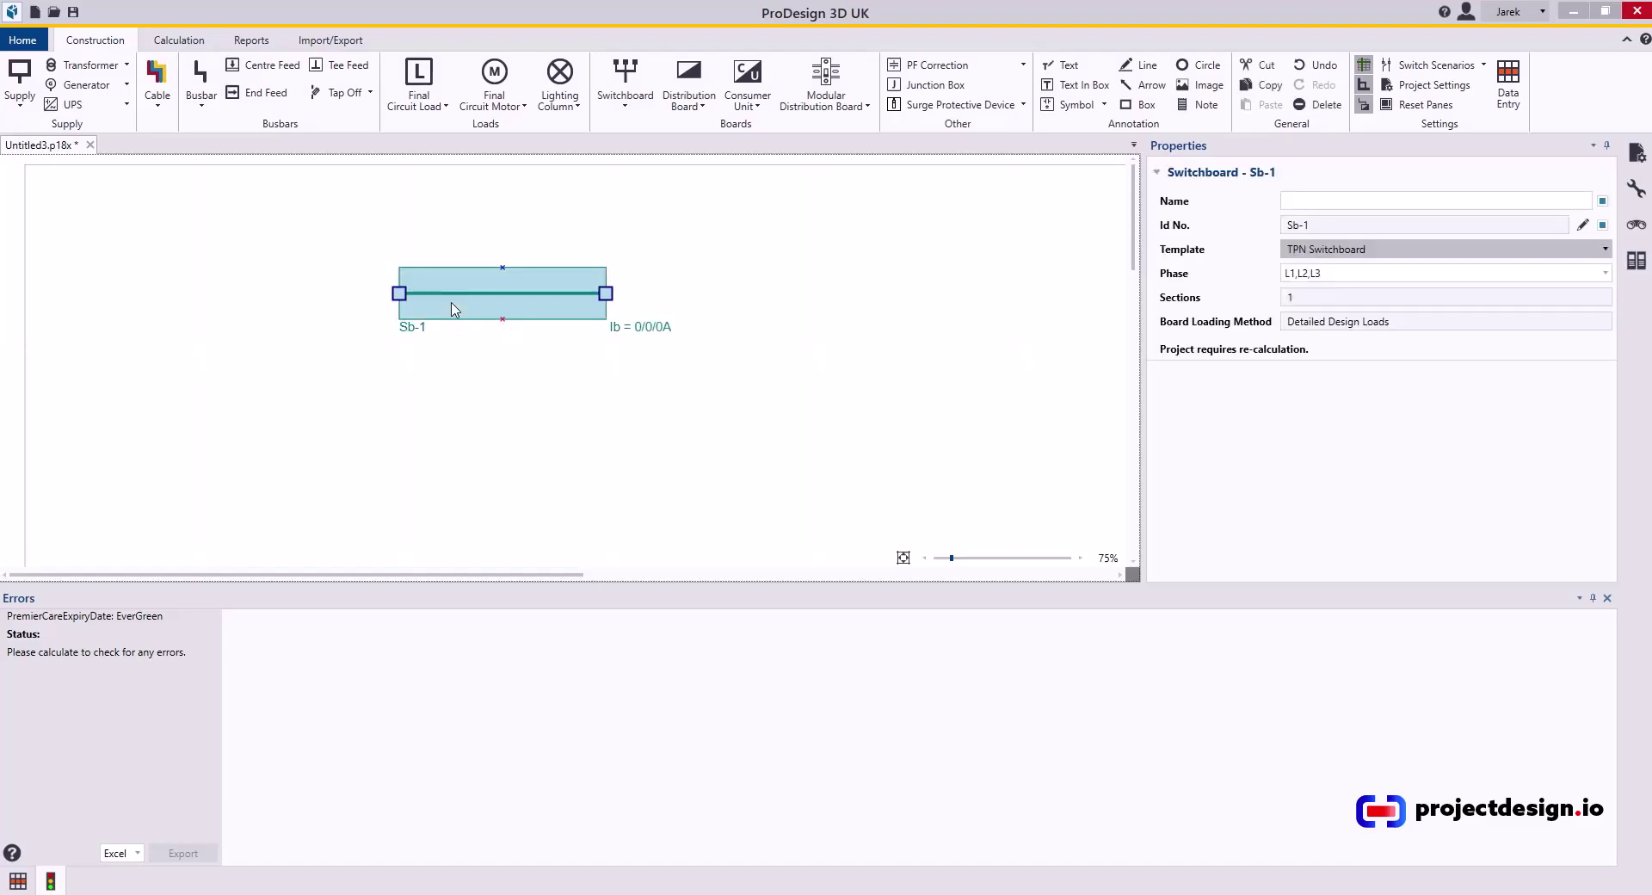
# - In Sb-1's Switchboard Settings, set a Non Standard ID of LV-1
pyautogui.doubleClick(454, 309)
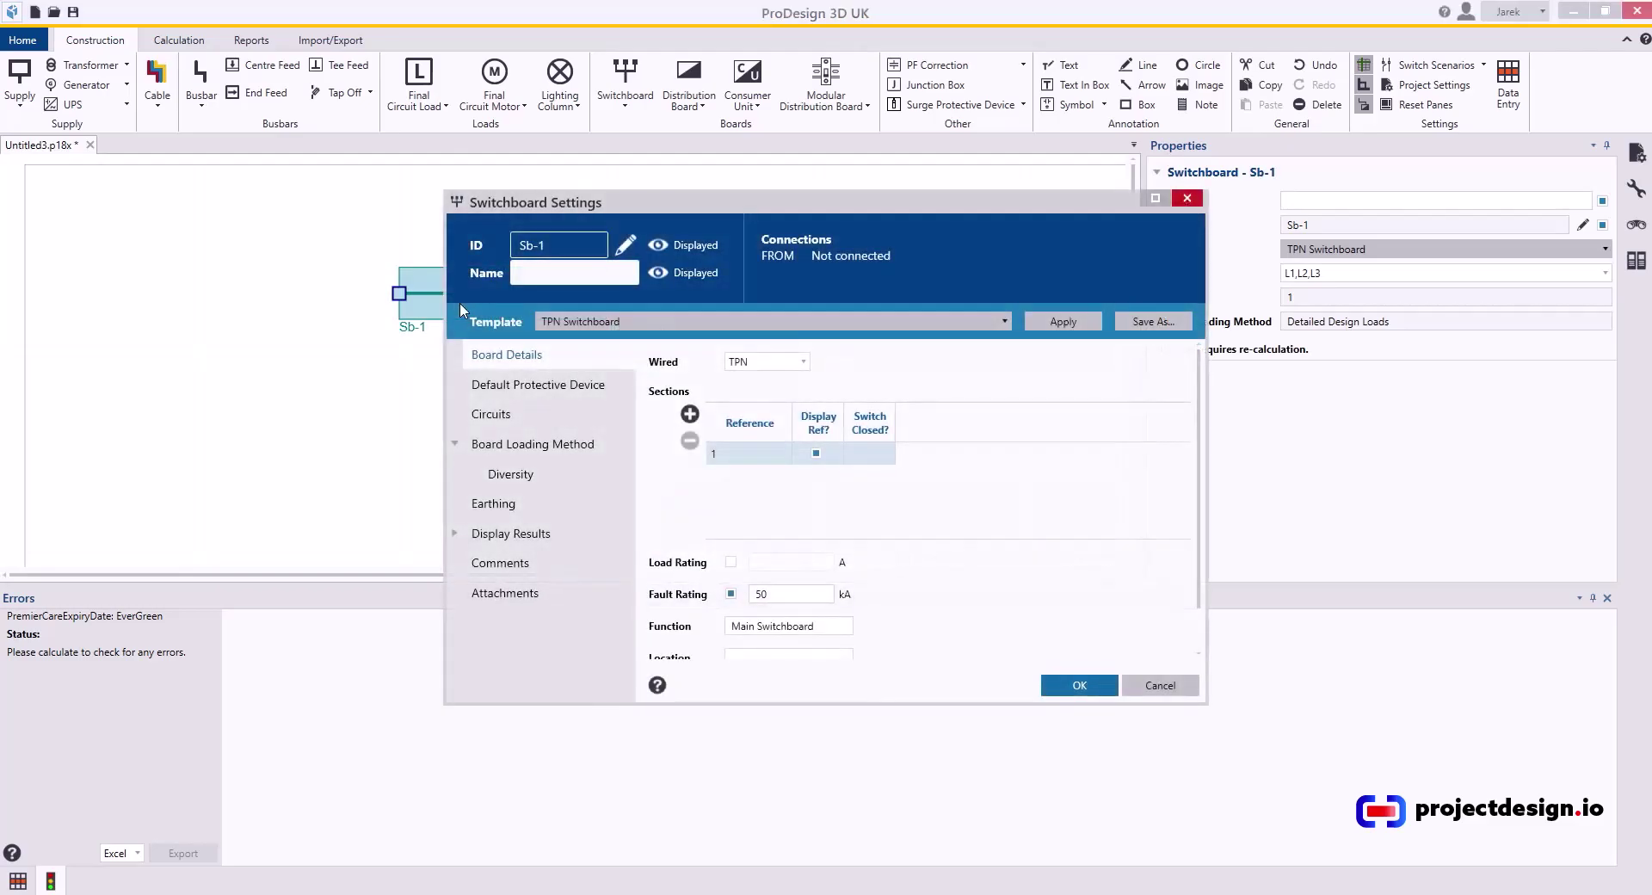
pyautogui.click(499, 357)
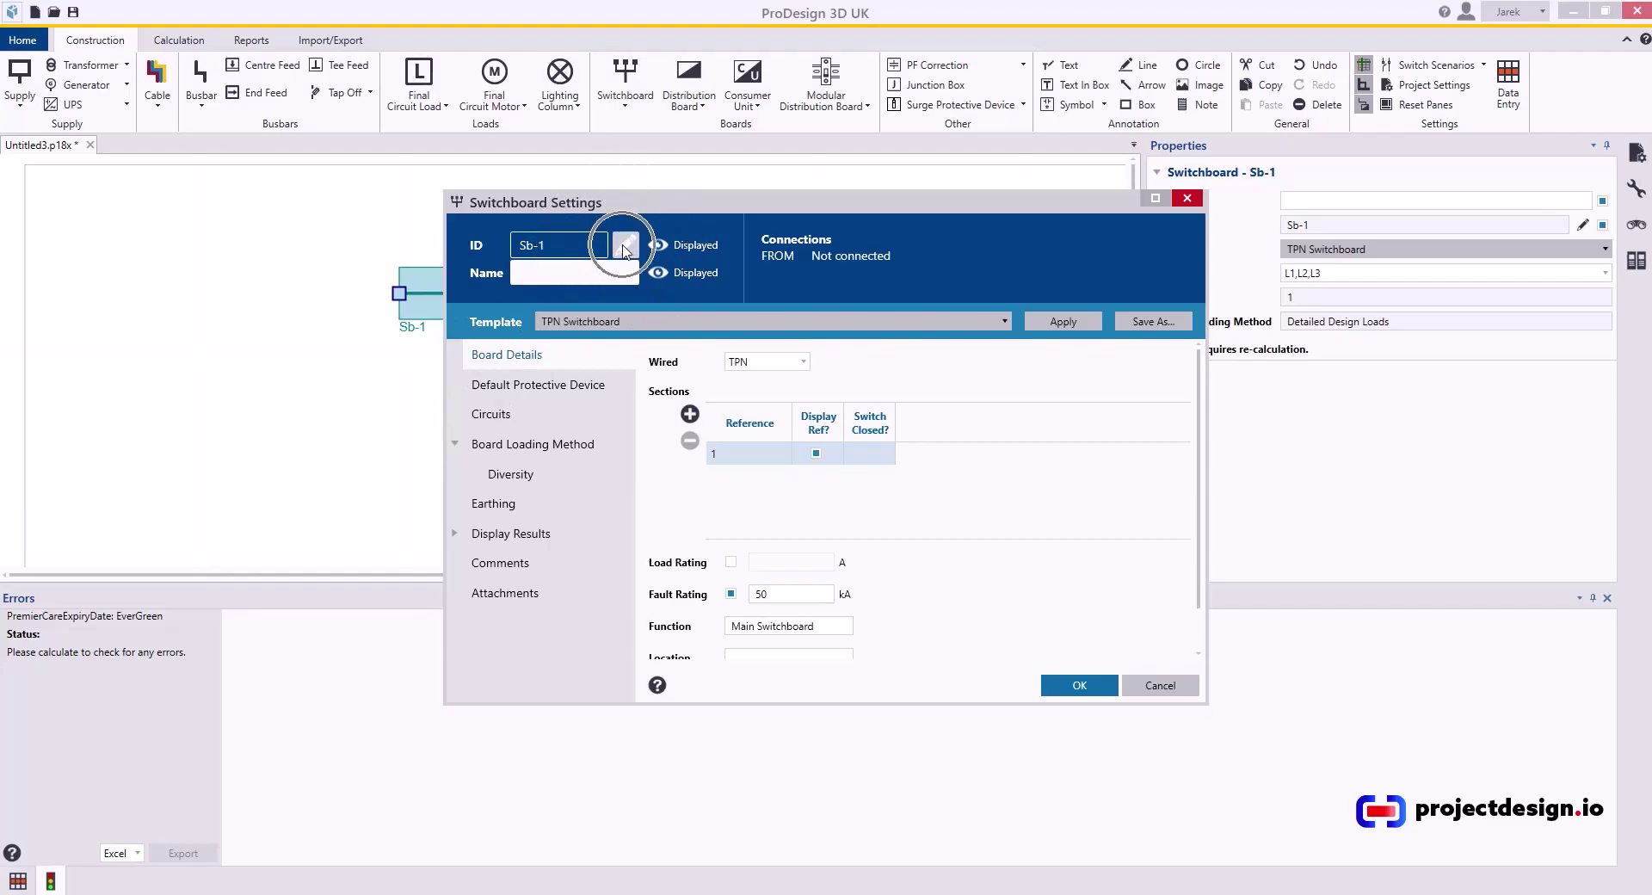
pyautogui.click(625, 248)
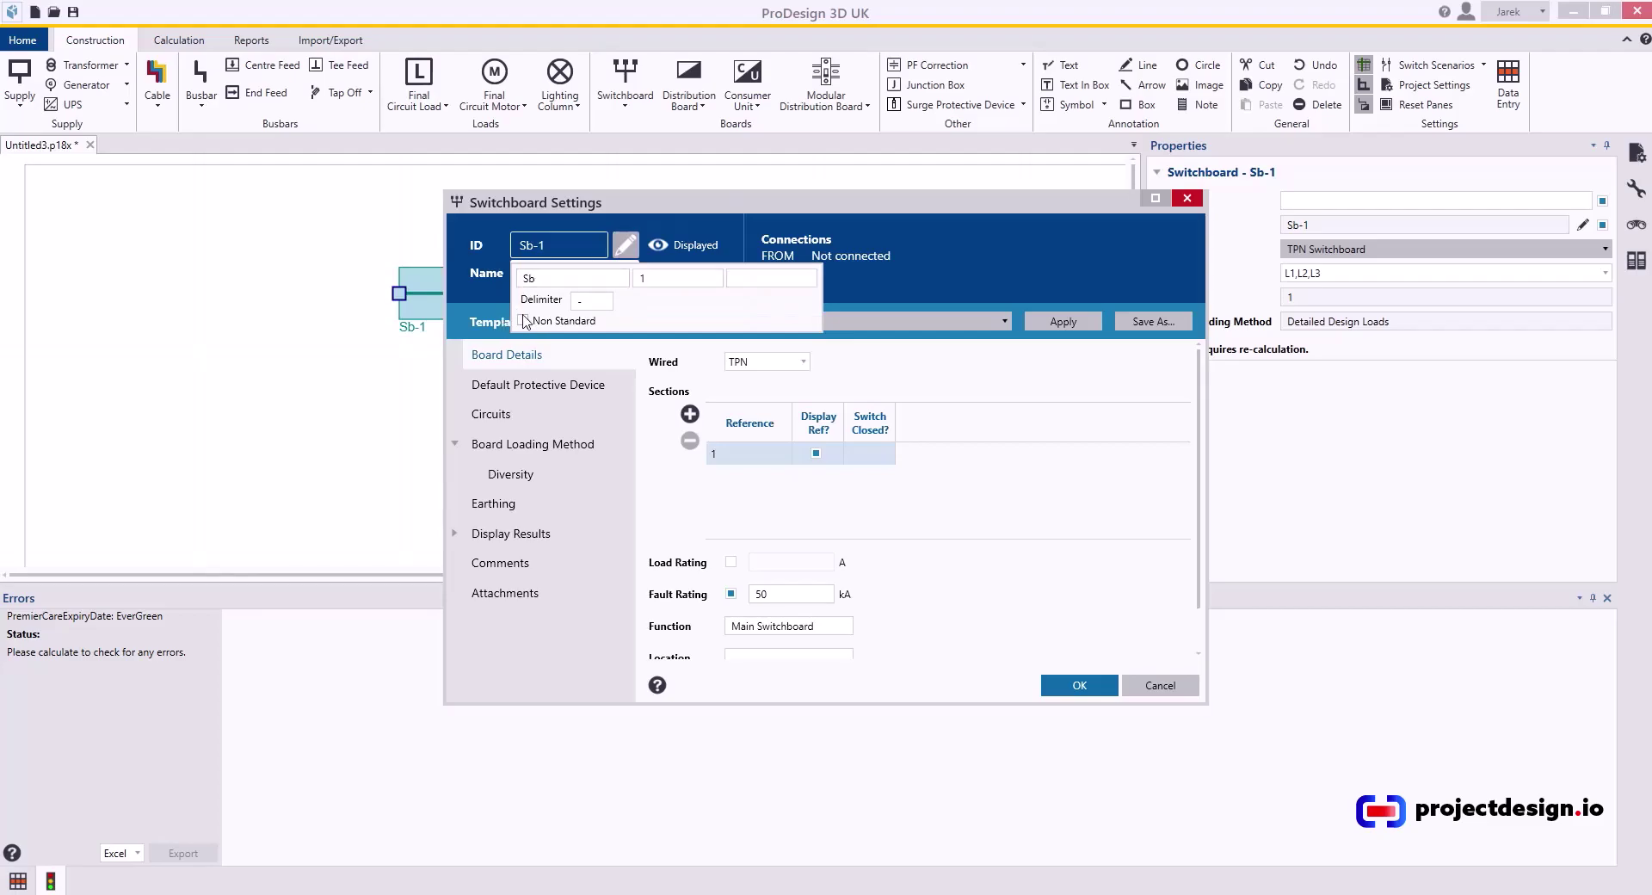
pyautogui.click(523, 321)
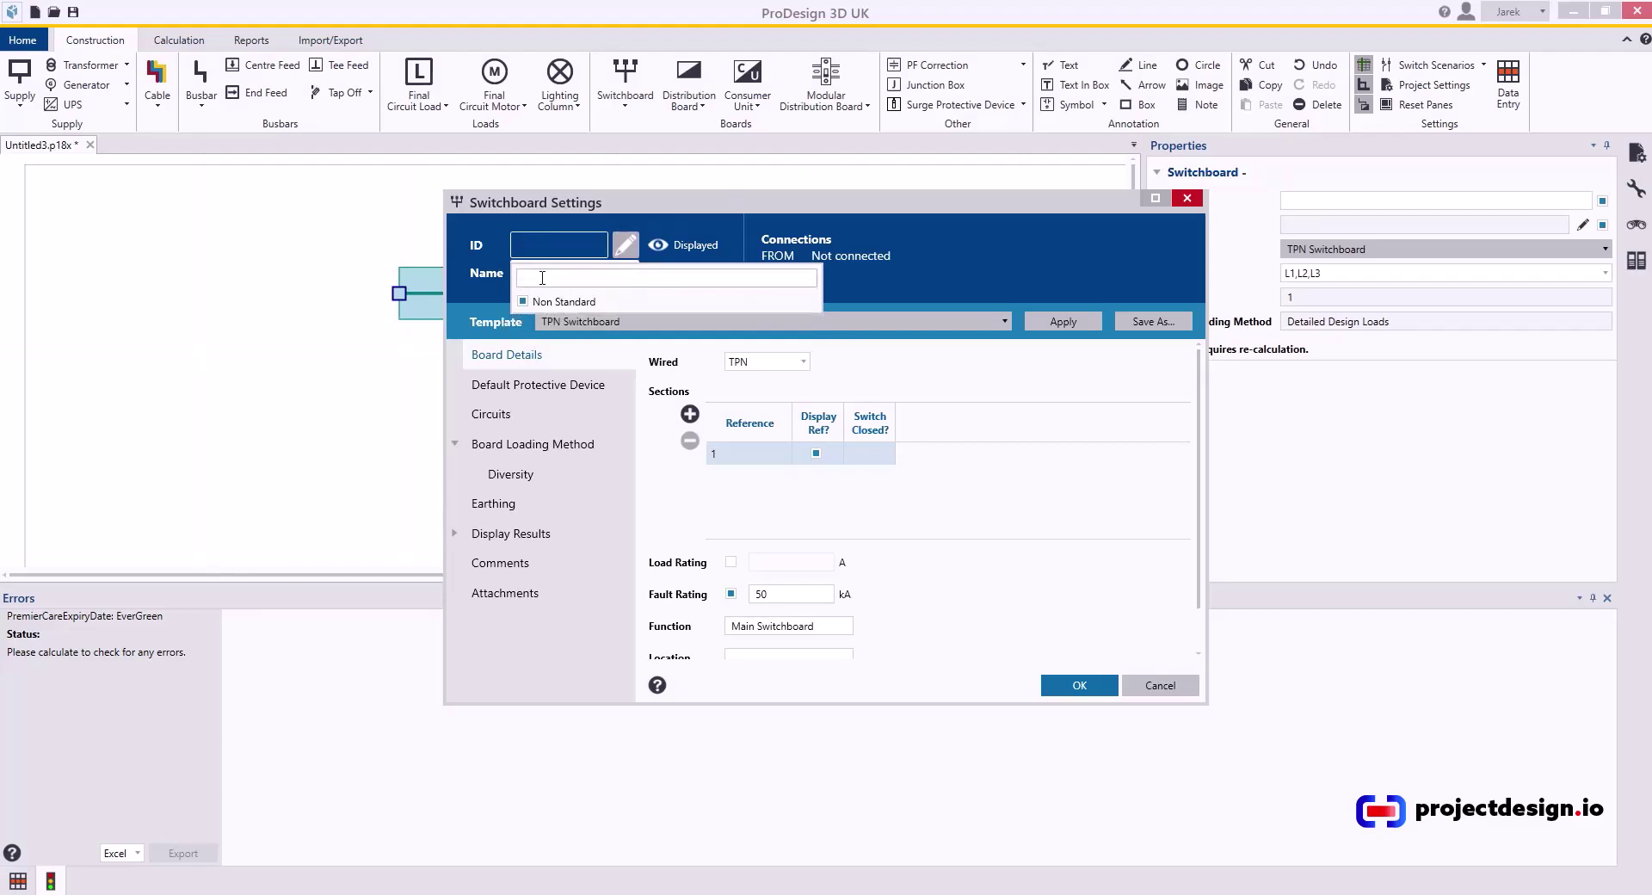
pyautogui.click(667, 223)
# - Add sections LV-1 2 and LV-1 3, close the settings, and extend the busbar's left end
pyautogui.moveTo(665, 202); pyautogui.dragTo(560, 386)
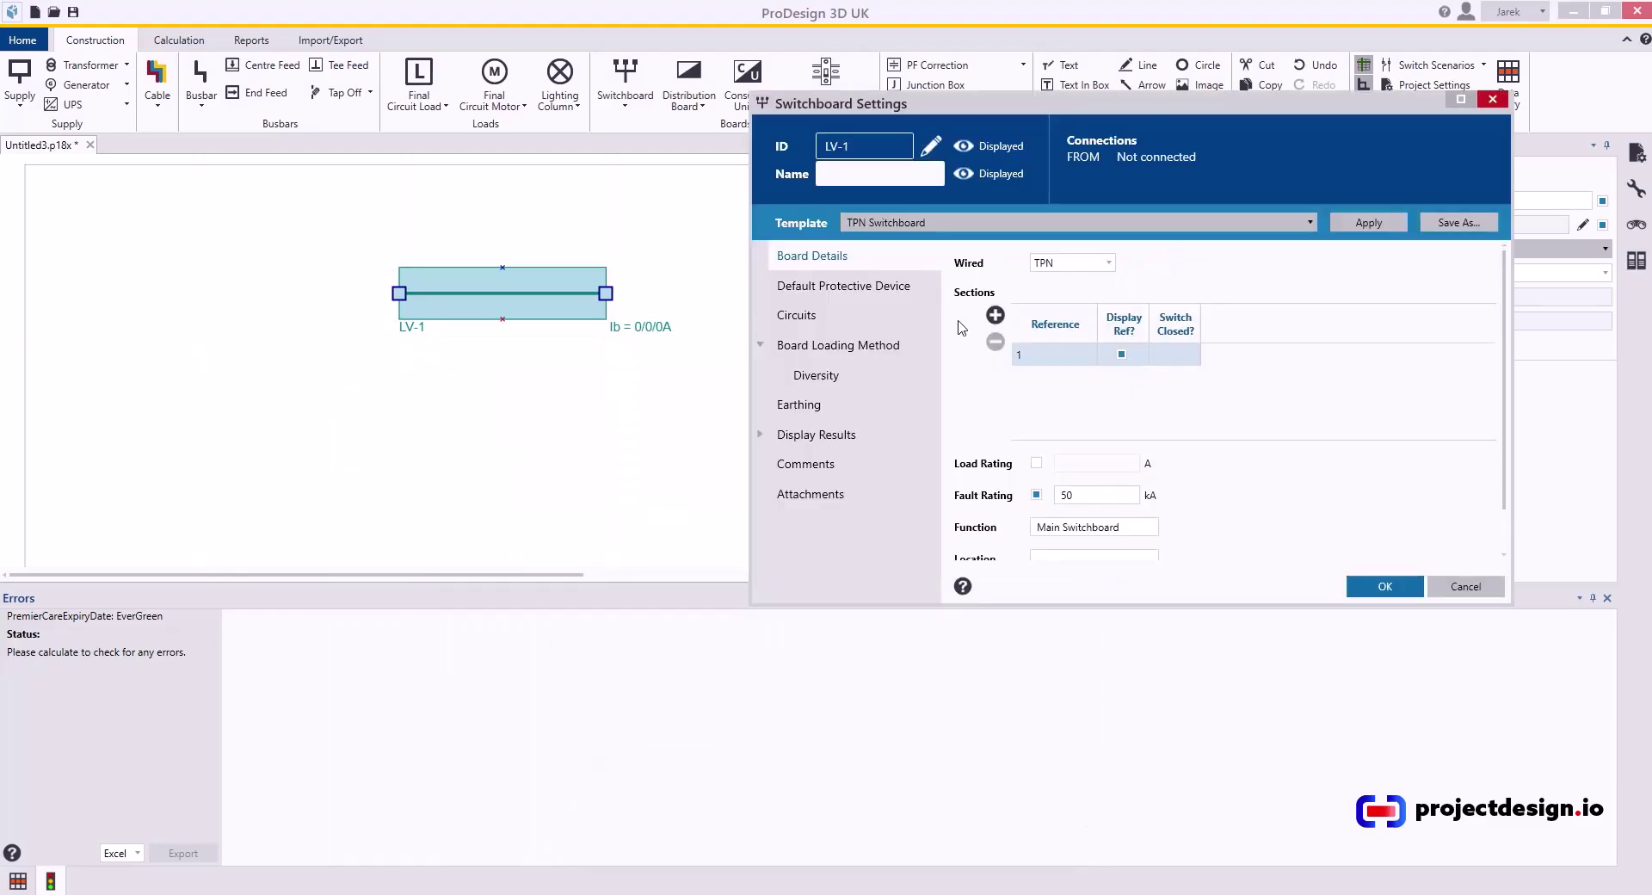
pyautogui.click(1000, 321)
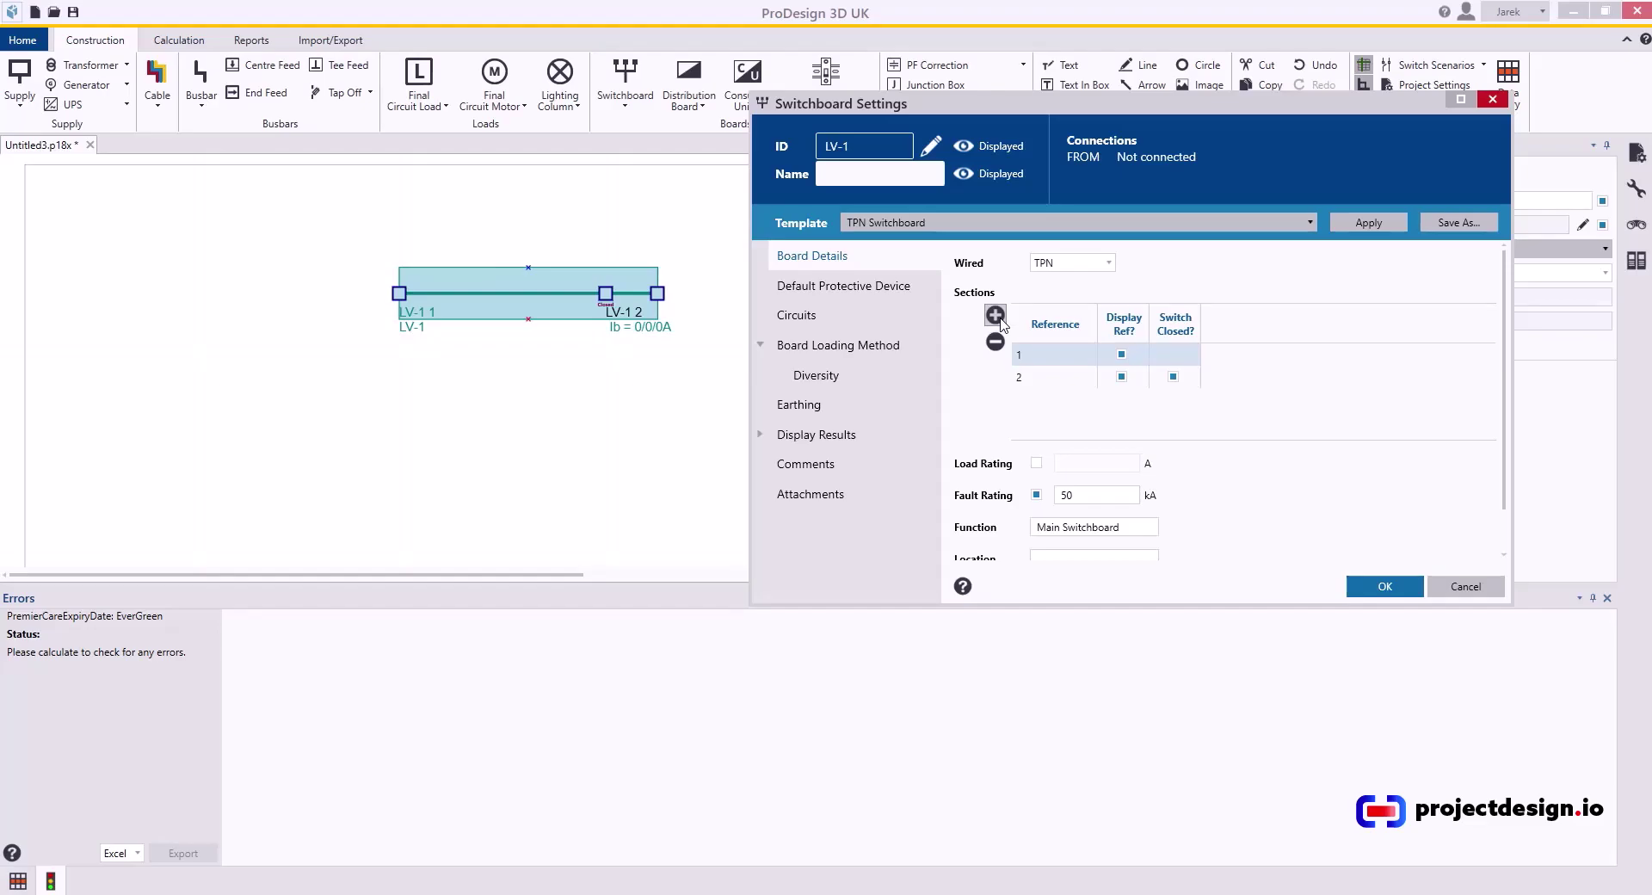
pyautogui.click(1001, 321)
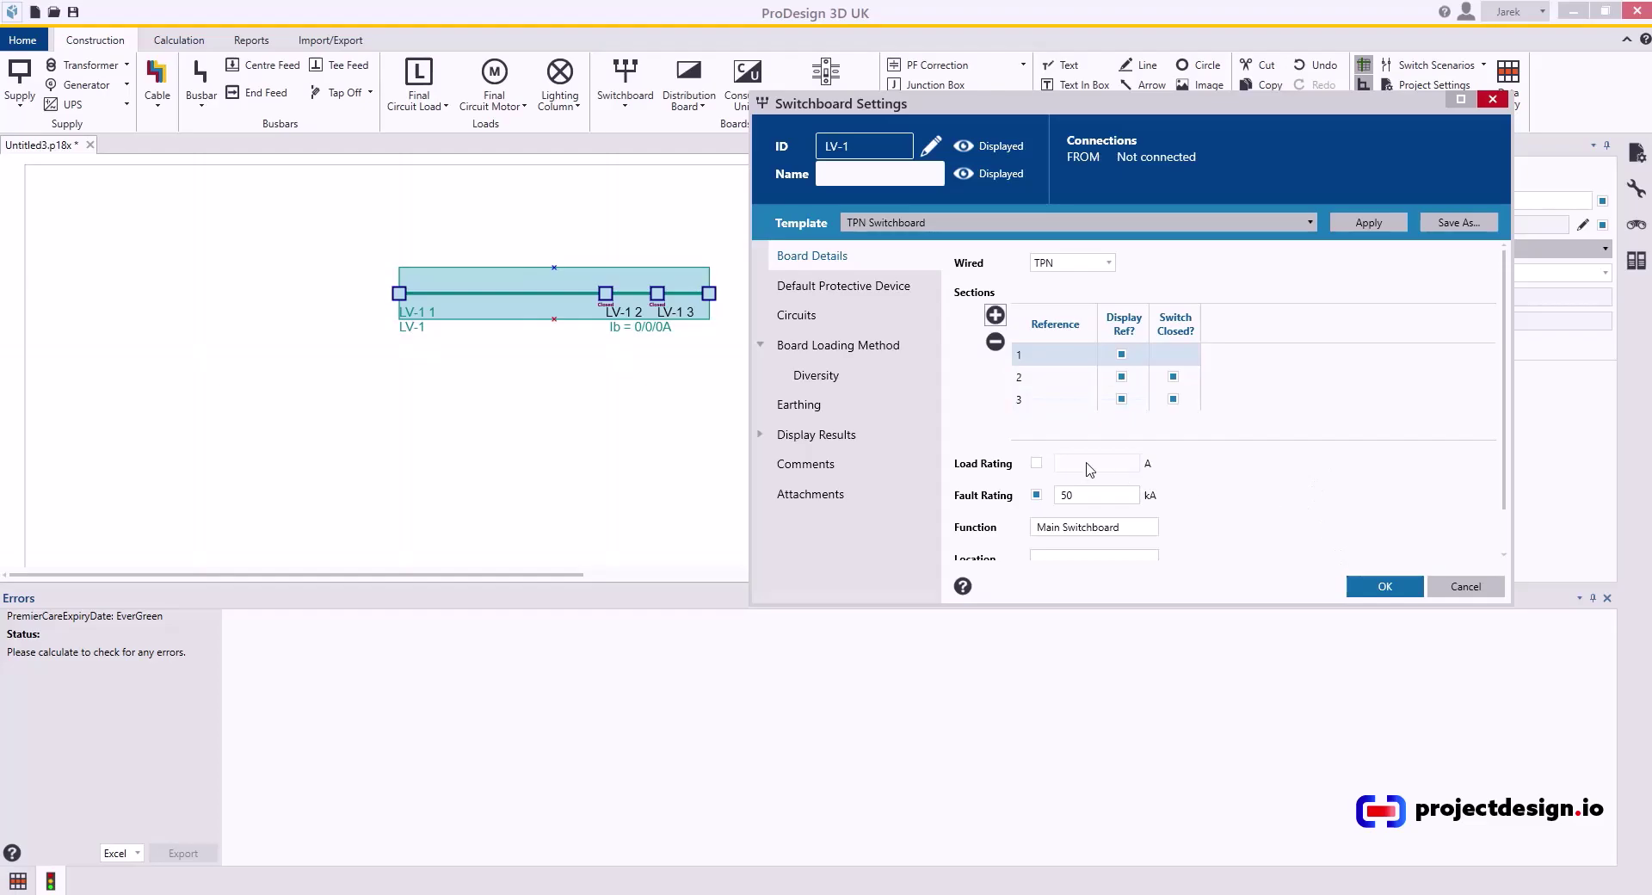
pyautogui.press('Return')
pyautogui.moveTo(399, 294); pyautogui.dragTo(141, 293)
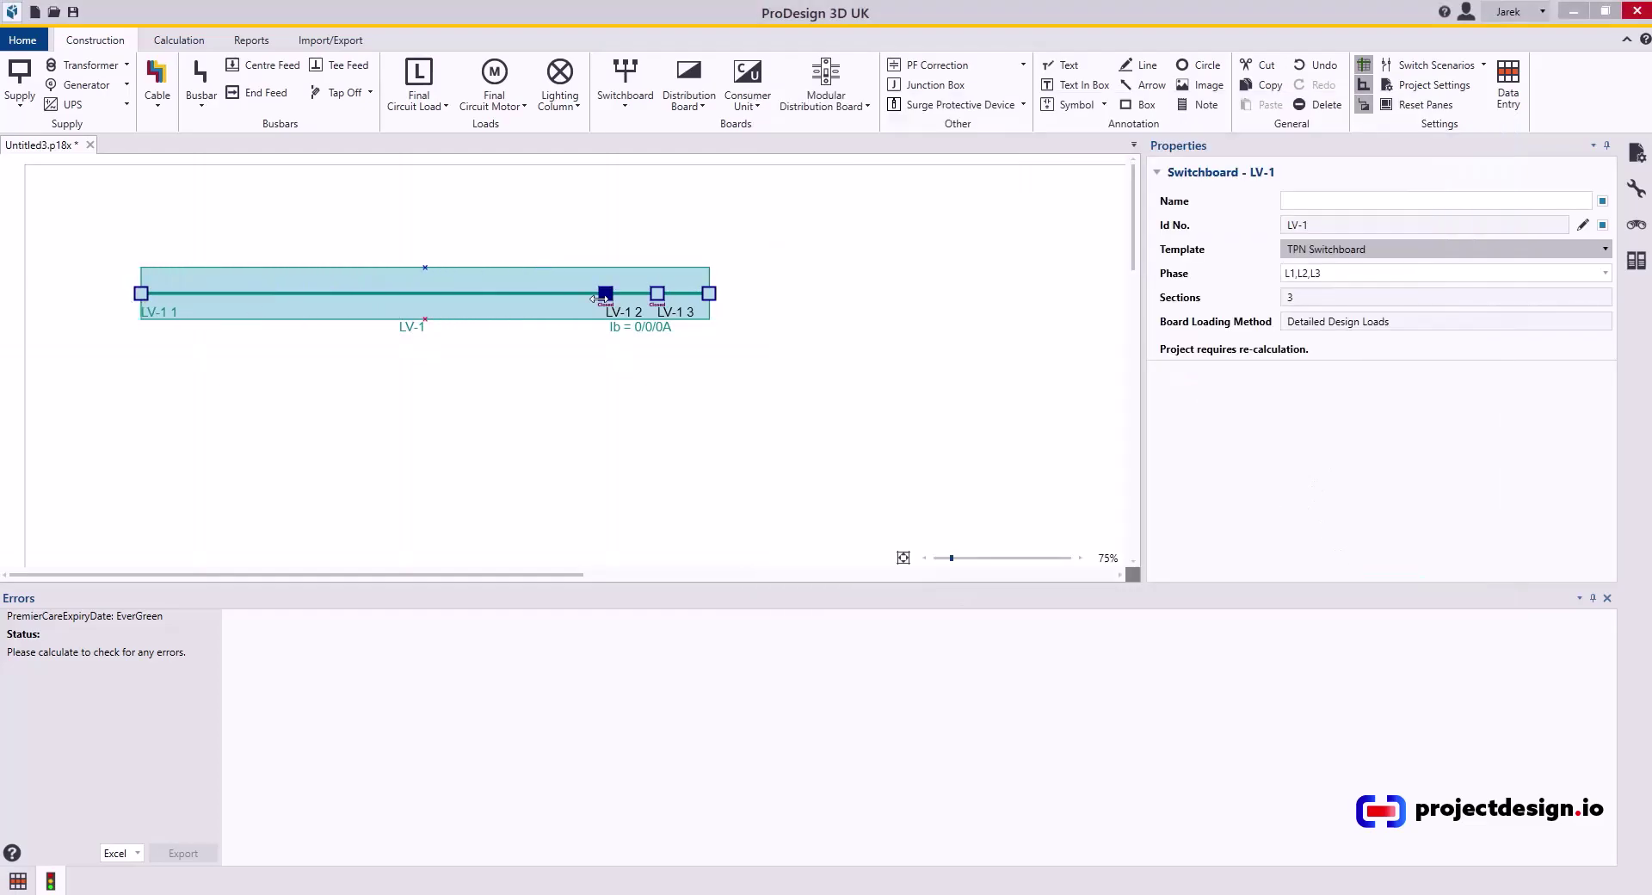
# - Extend LV-1's busbar right end and reposition the LV-1 2 and LV-1 3 section boundaries
pyautogui.moveTo(603, 295); pyautogui.dragTo(308, 295)
pyautogui.moveTo(656, 293); pyautogui.dragTo(502, 293)
pyautogui.moveTo(709, 293); pyautogui.dragTo(941, 293)
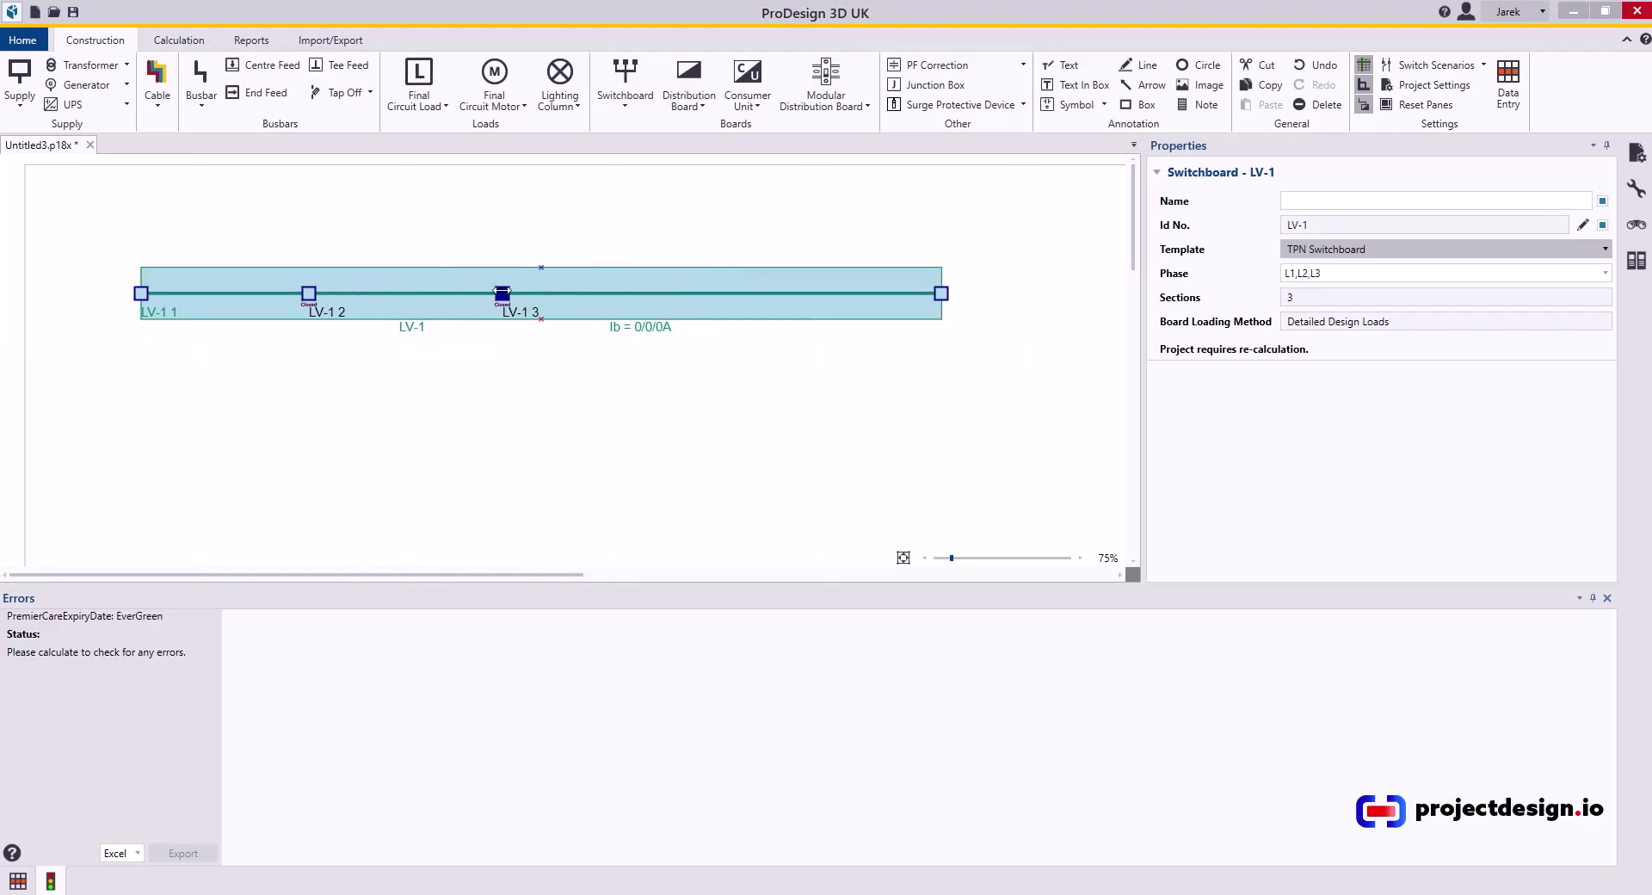
pyautogui.moveTo(501, 293); pyautogui.dragTo(658, 293)
pyautogui.moveTo(320, 294); pyautogui.dragTo(386, 293)
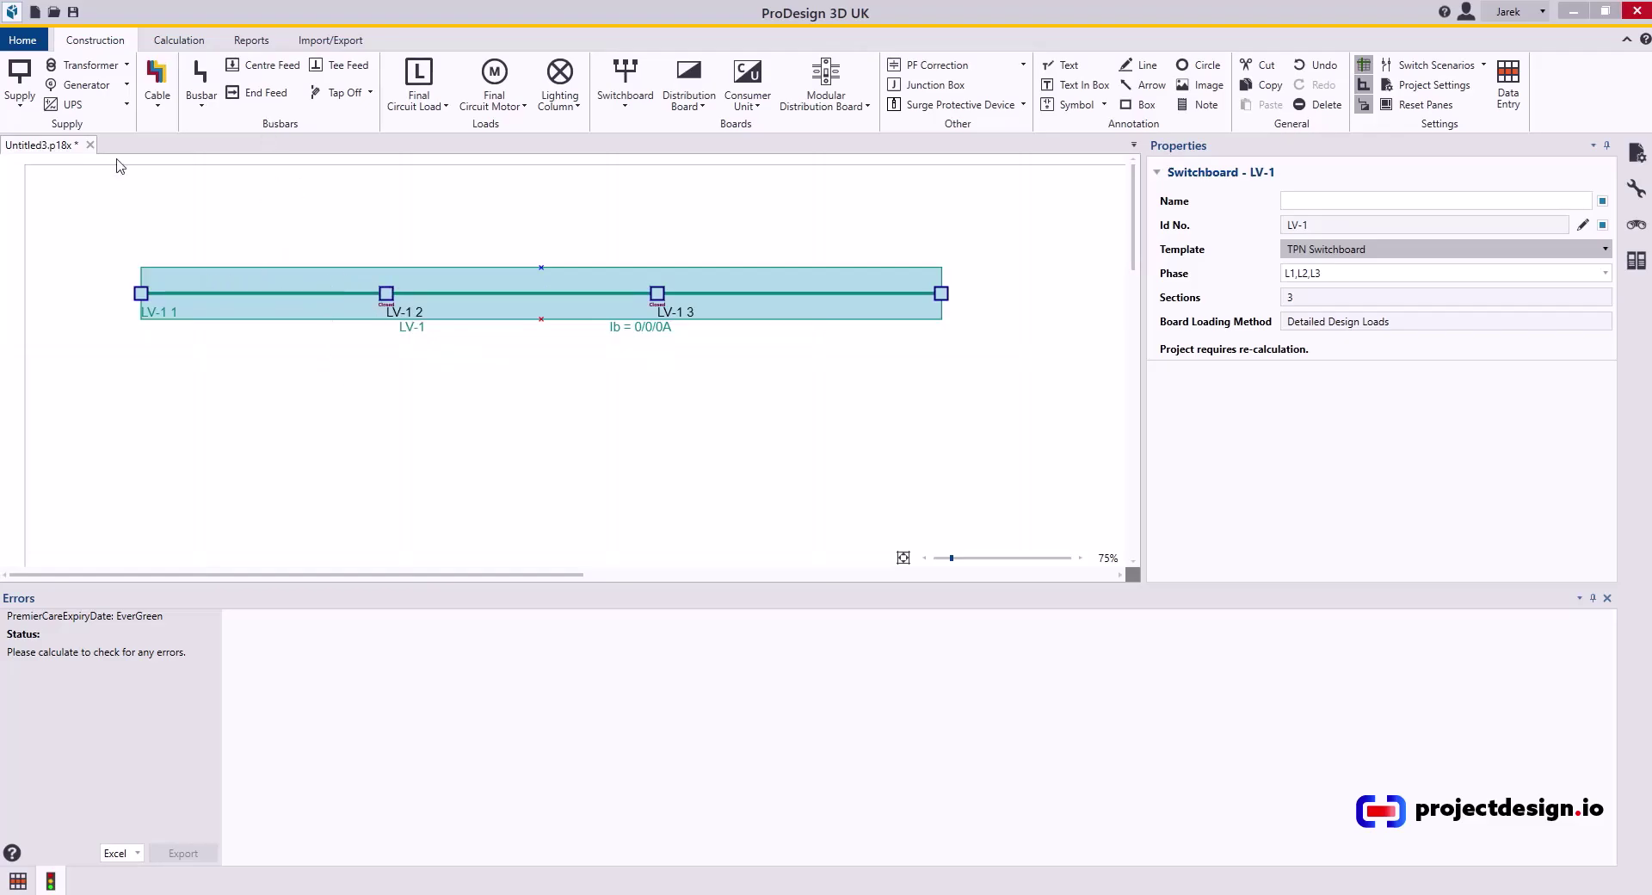
# - Place Transformer-1, Transformer-2 and Generator-1 below the three busbar sections
pyautogui.click(101, 65)
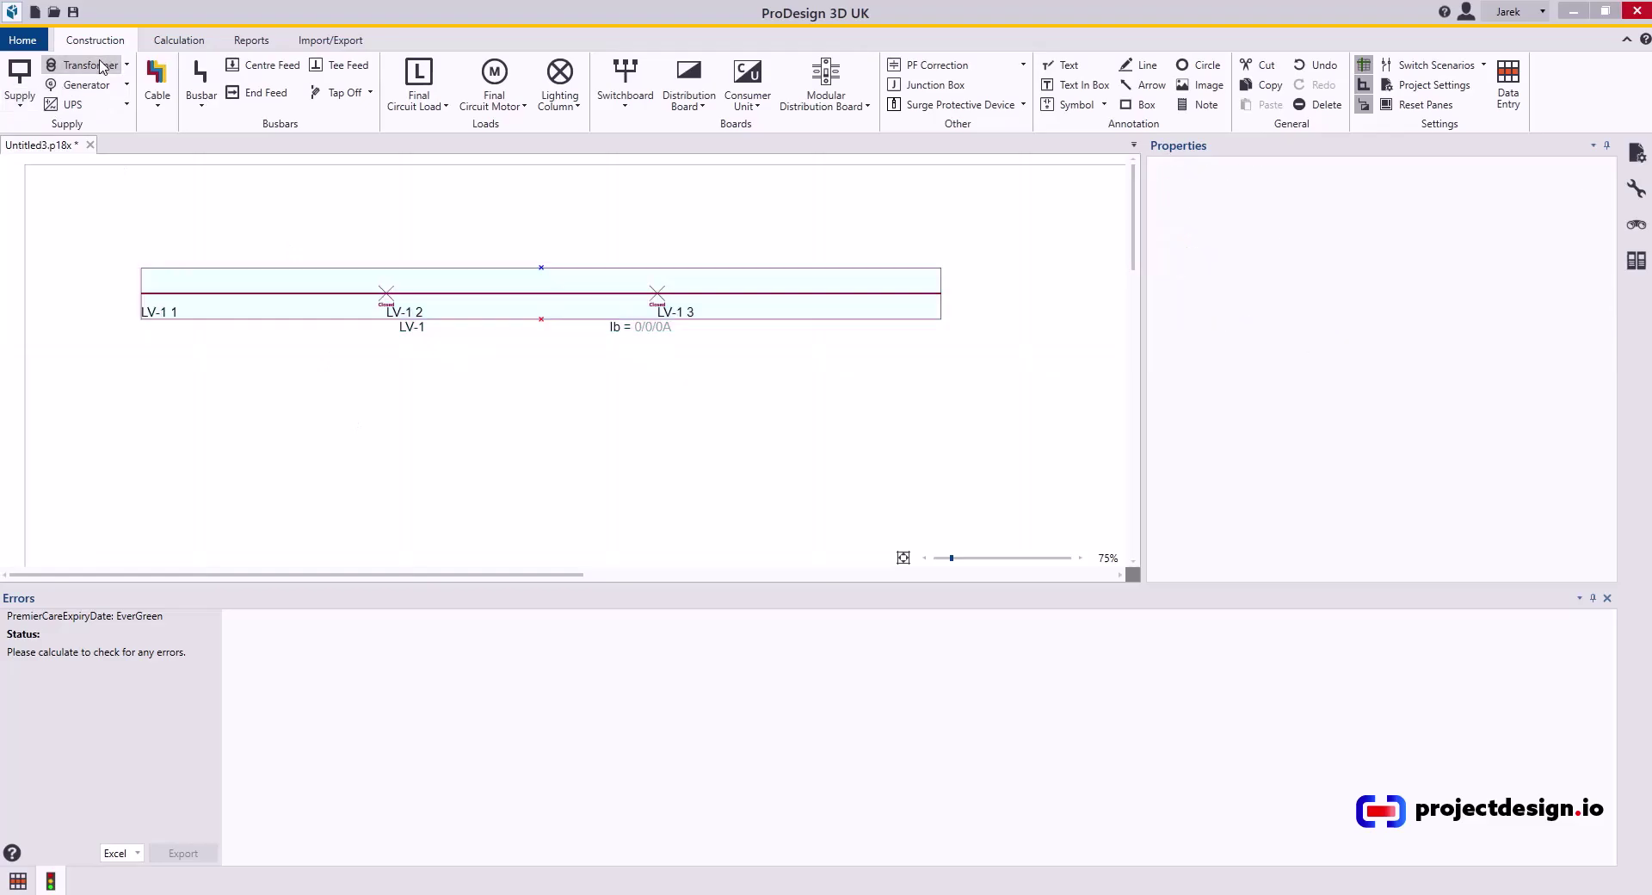
pyautogui.click(230, 397)
pyautogui.click(490, 398)
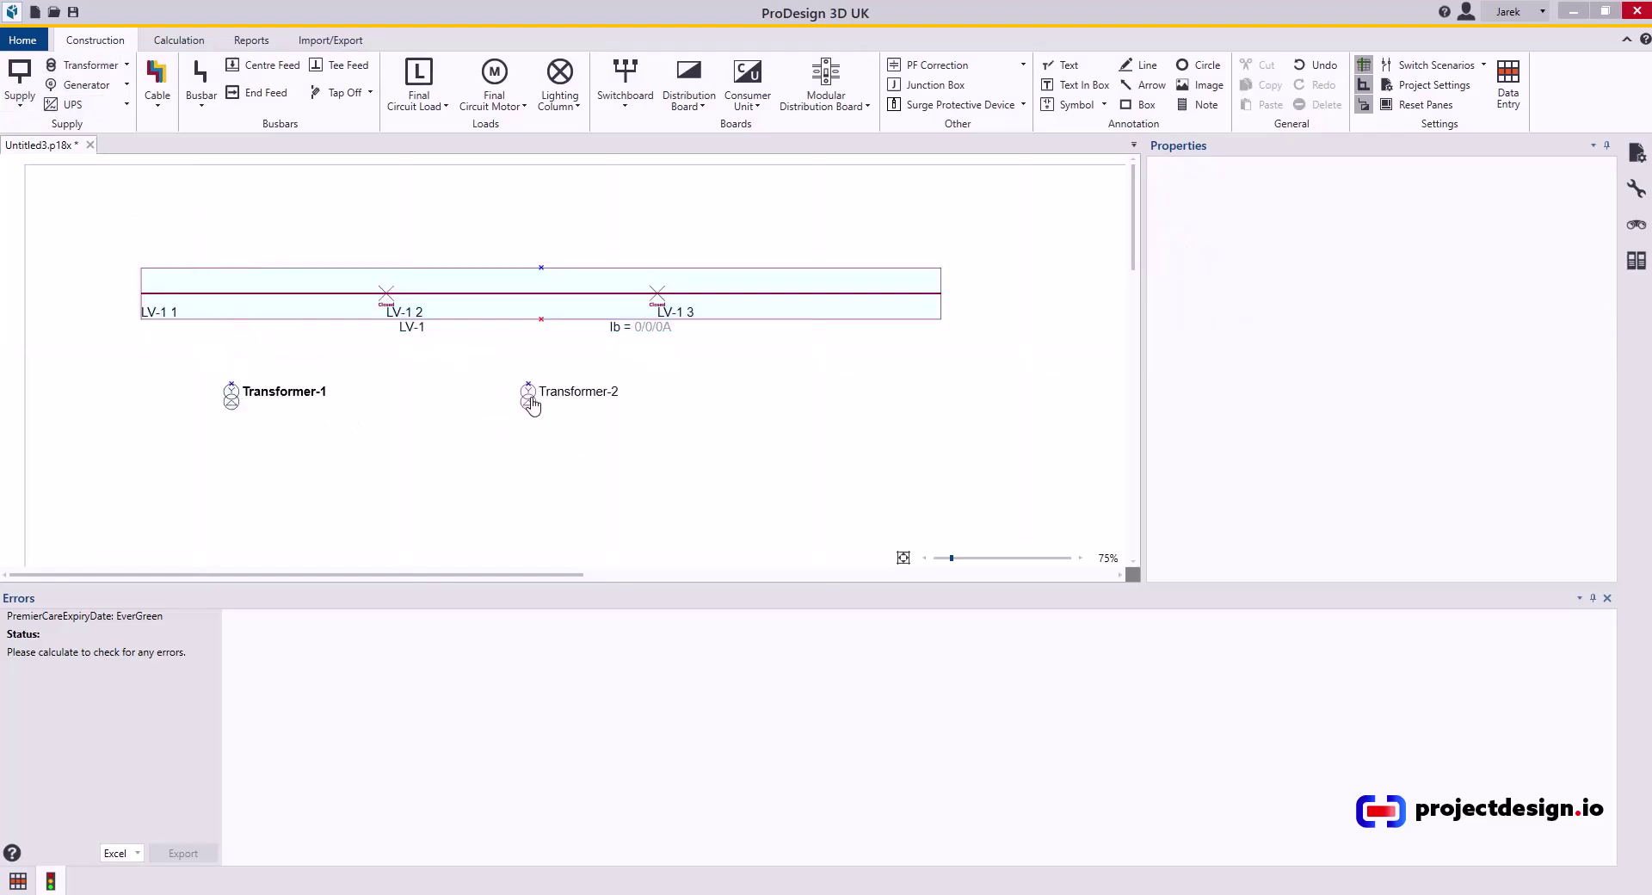
pyautogui.click(531, 406)
pyautogui.click(79, 88)
pyautogui.click(785, 406)
# - Draw cables from Transformer-1, Transformer-2 and Generator-1 up to the LV-1 busbar
pyautogui.click(157, 116)
pyautogui.click(168, 126)
pyautogui.click(231, 384)
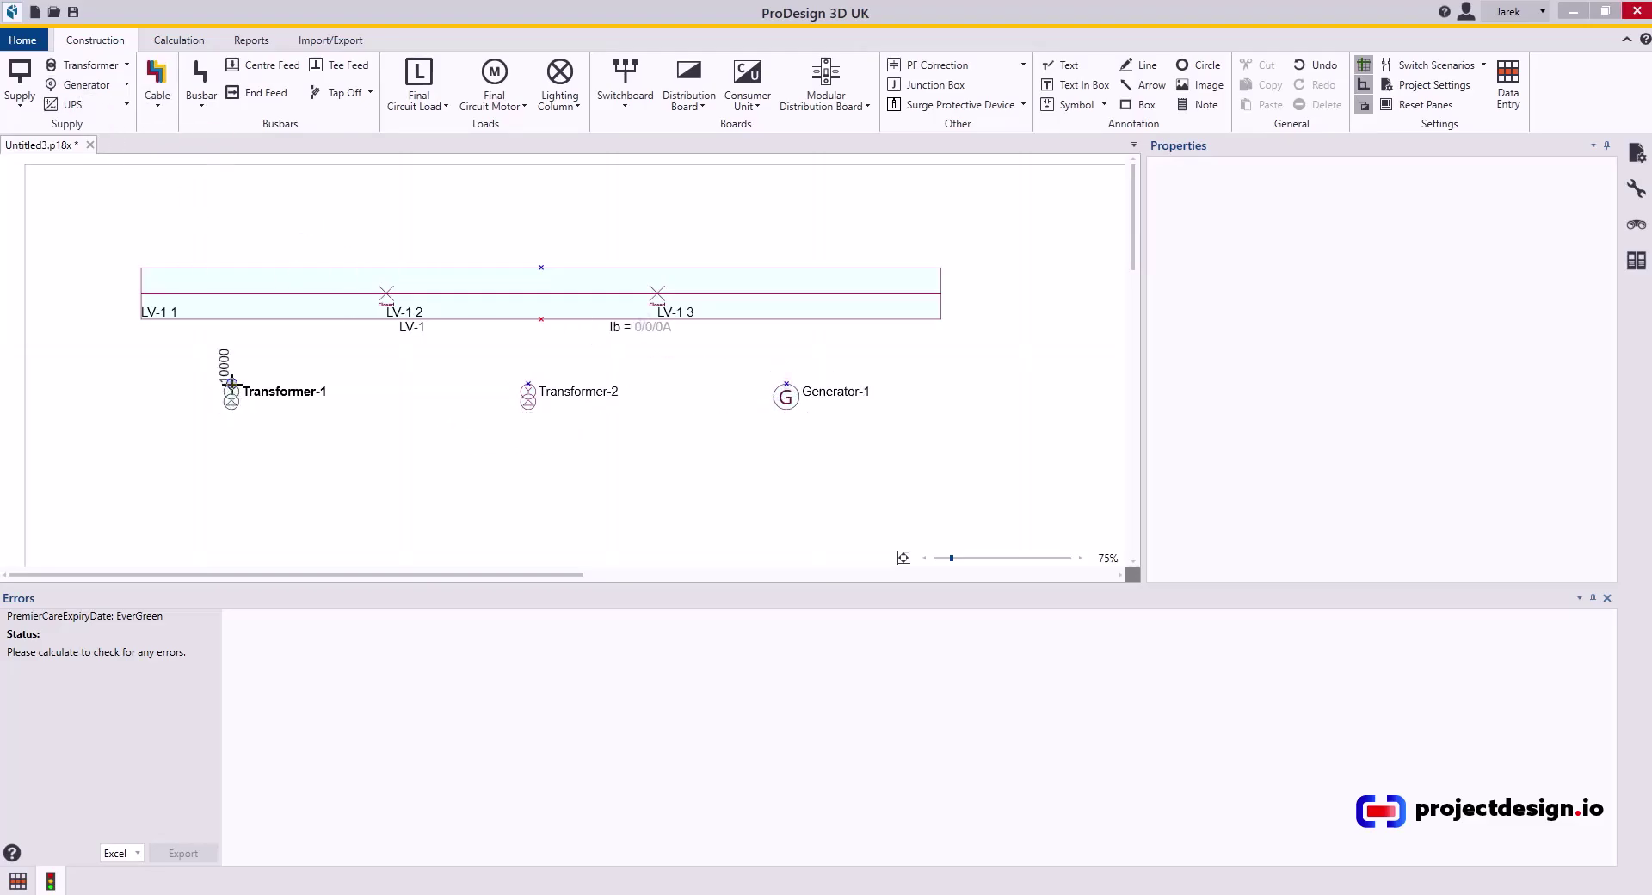
pyautogui.click(234, 306)
pyautogui.click(529, 385)
pyautogui.click(532, 318)
pyautogui.click(785, 384)
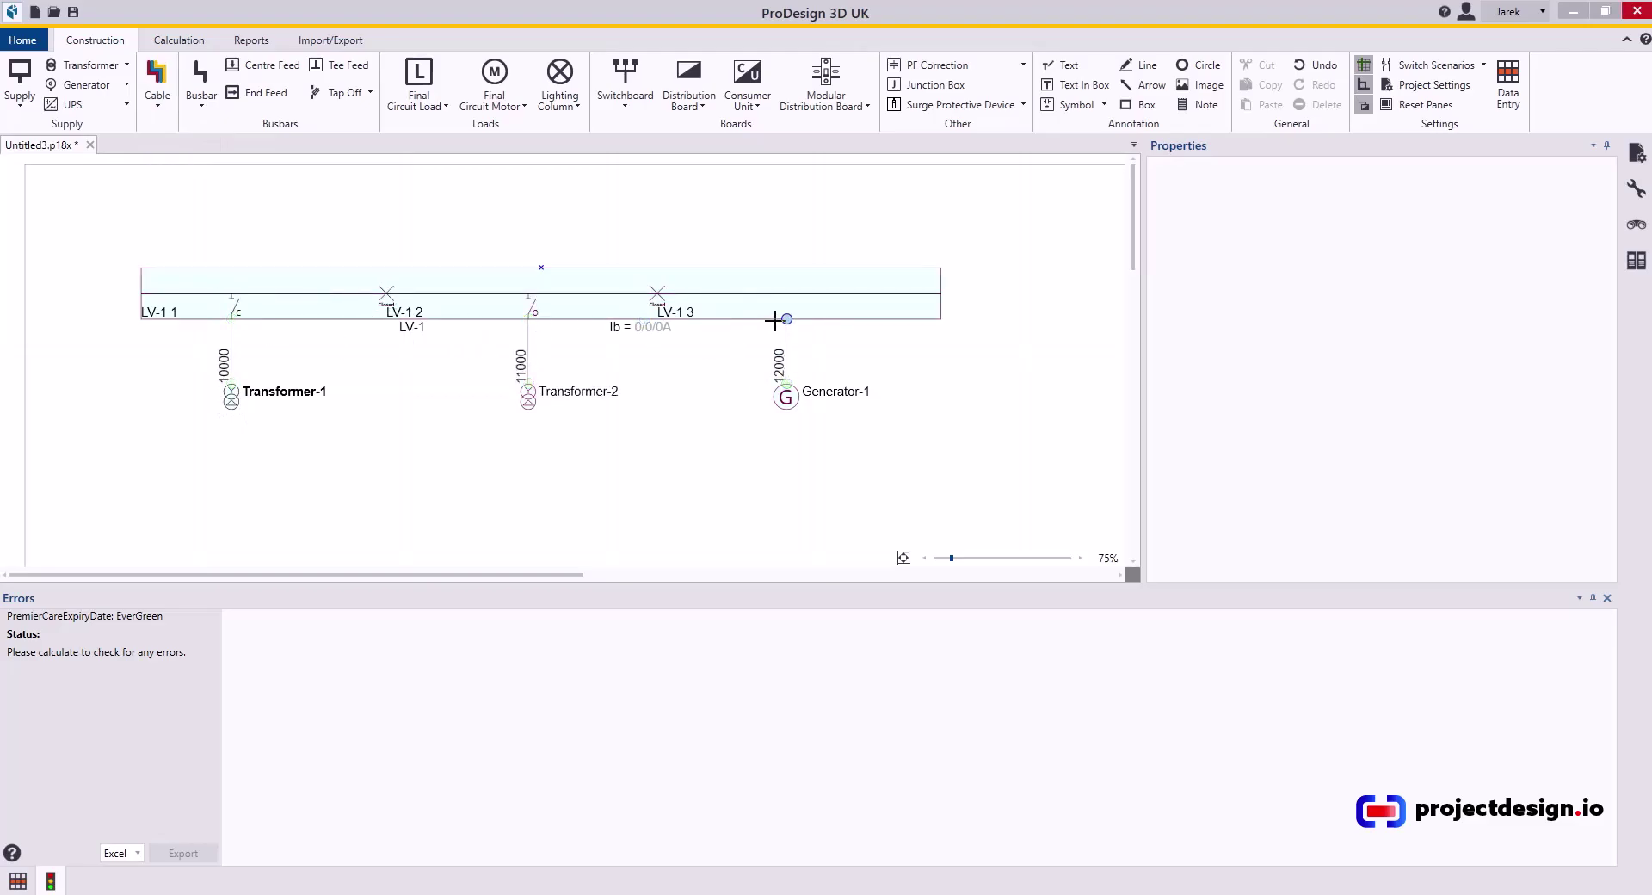
pyautogui.click(786, 318)
pyautogui.click(291, 396)
# - Set Transformer-2 as Active Source and drag the LV-1 label above the busbar's left end
pyautogui.click(531, 399)
pyautogui.rightClick(535, 405)
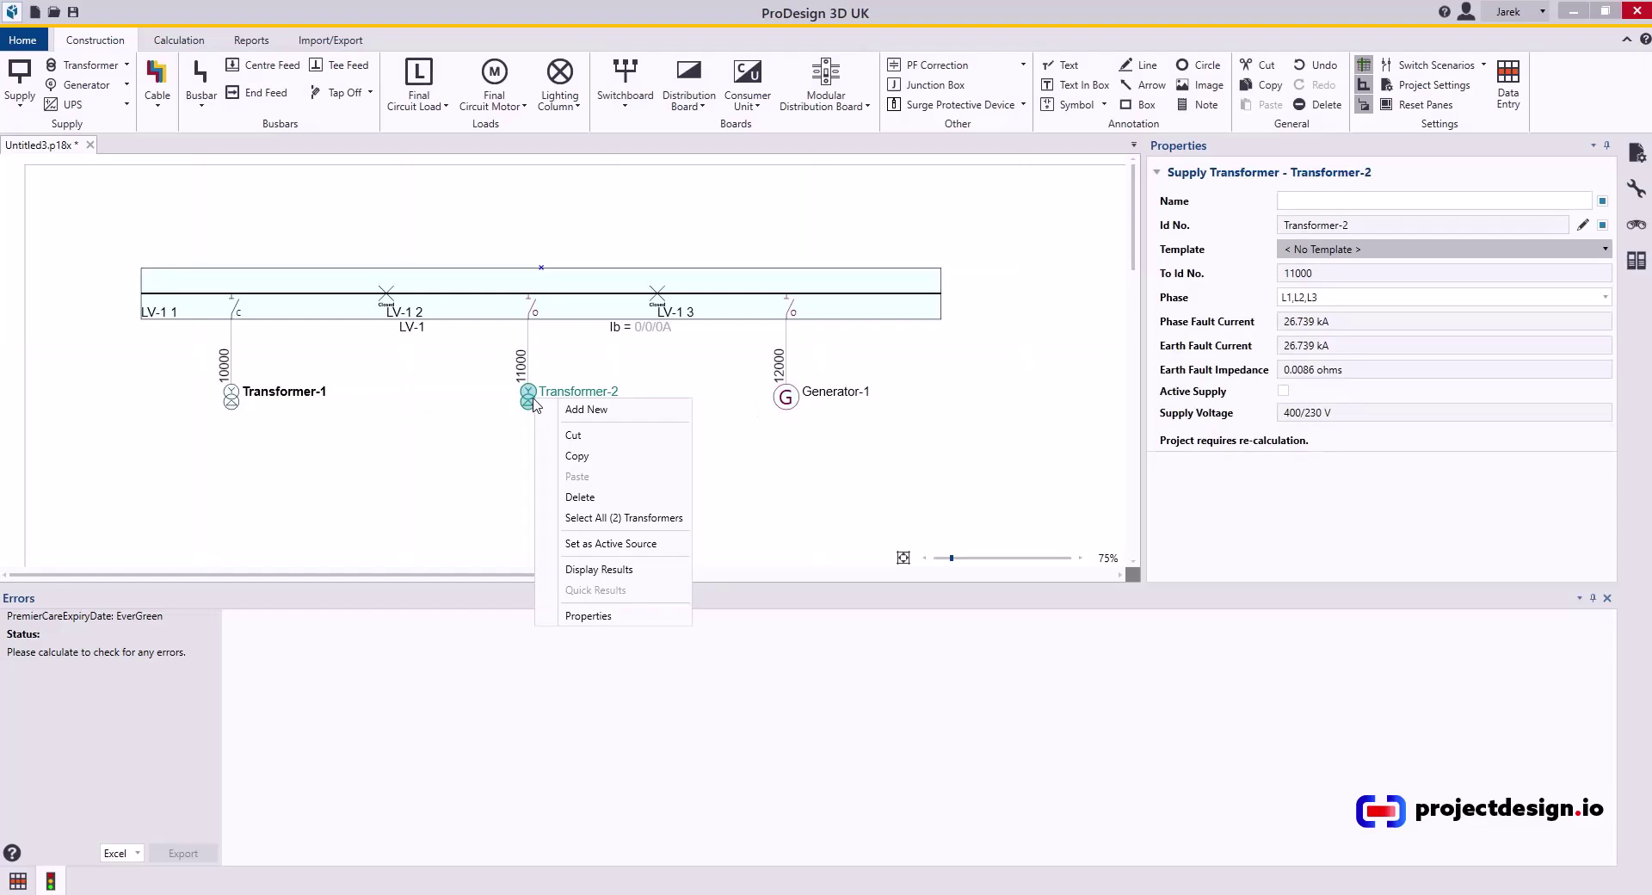
pyautogui.click(594, 544)
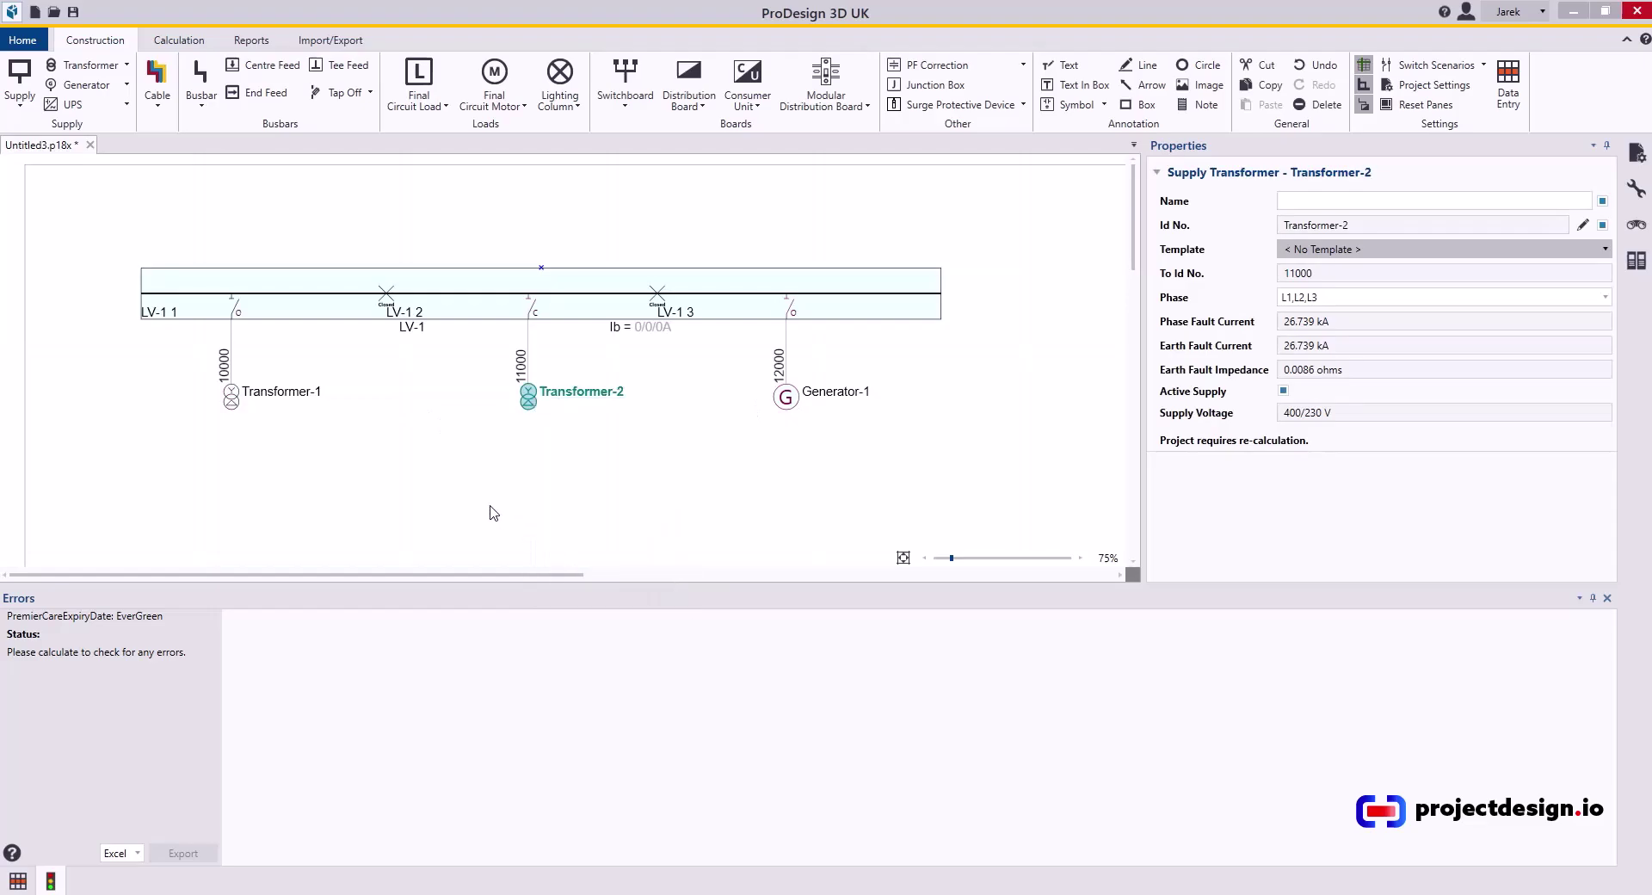
pyautogui.click(479, 442)
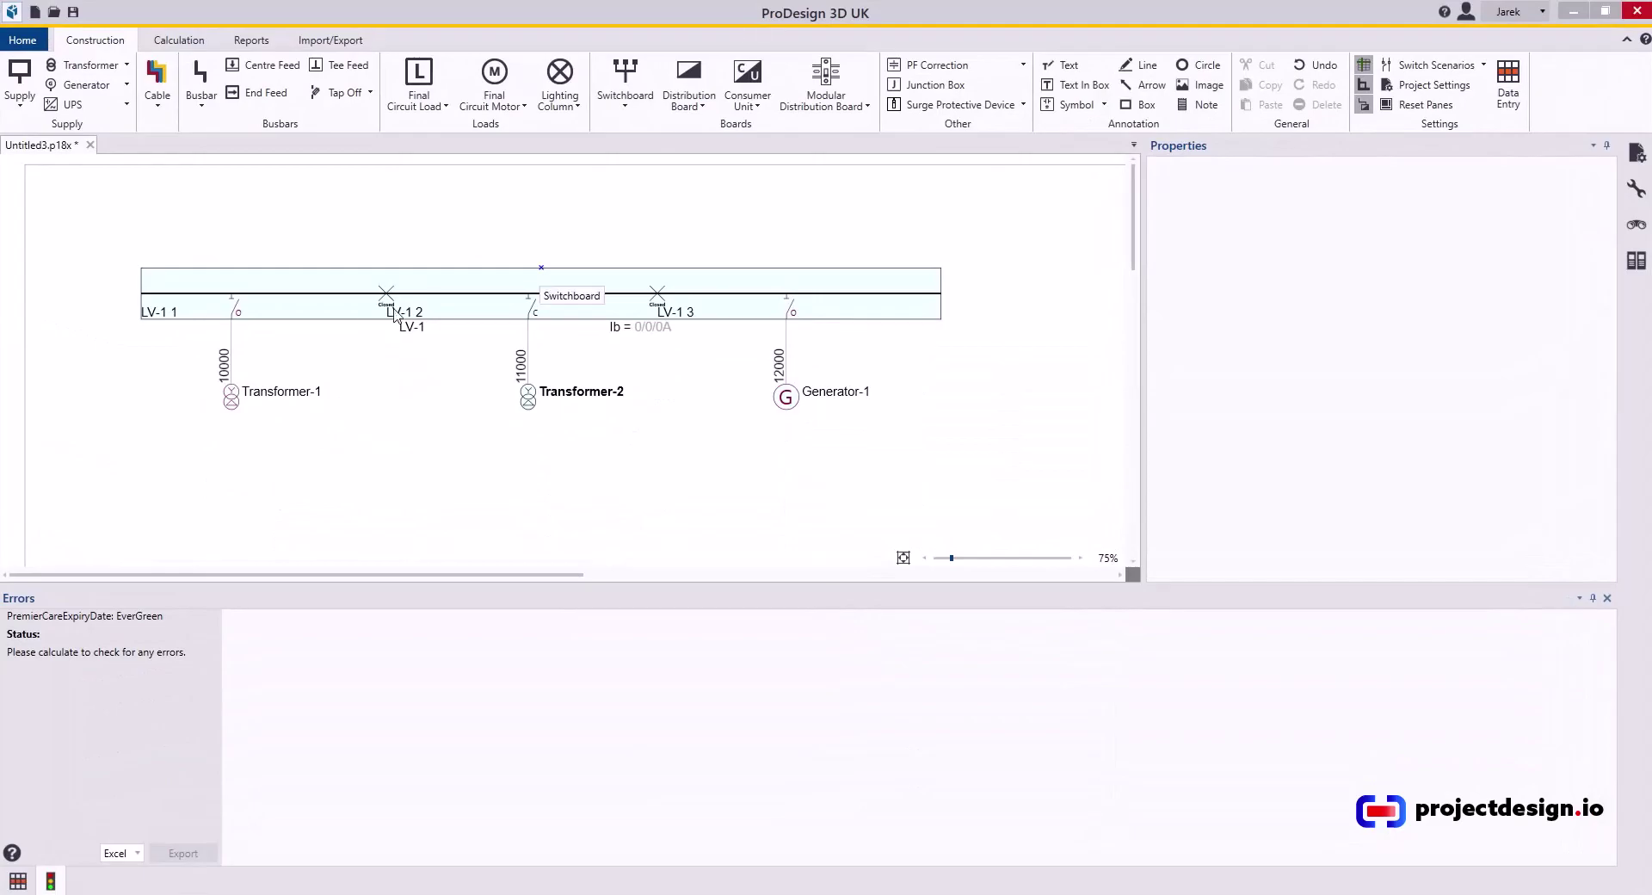
pyautogui.moveTo(410, 329); pyautogui.dragTo(155, 268)
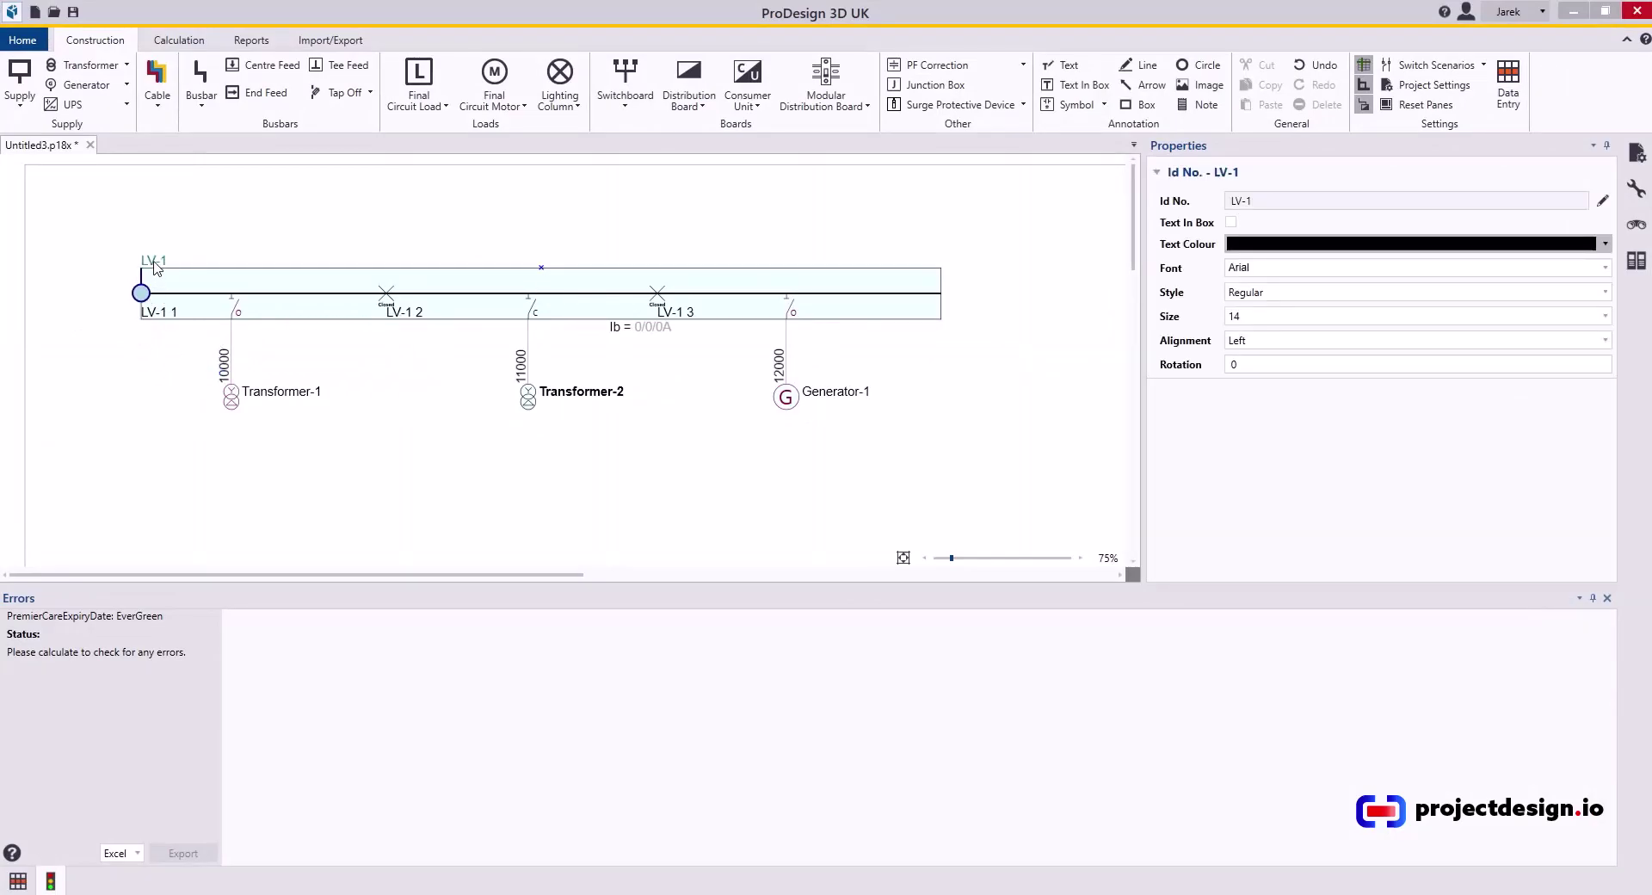
# - Rename the section labels, left to right, to Essential, Critical and Non-Essential in Text Settings
pyautogui.click(161, 315)
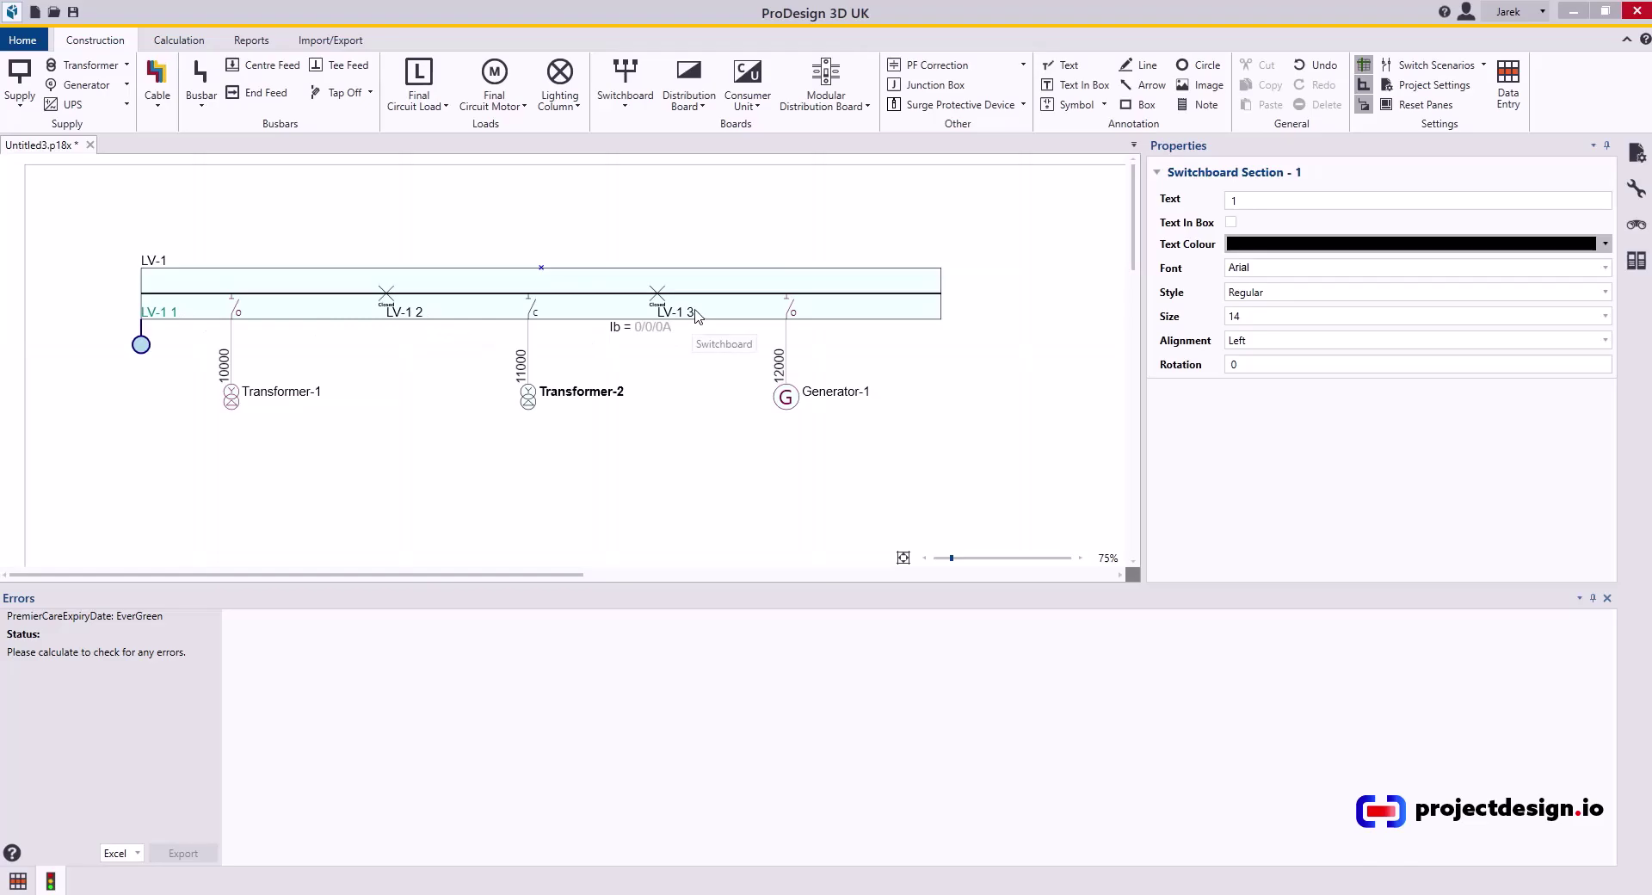
pyautogui.doubleClick(158, 318)
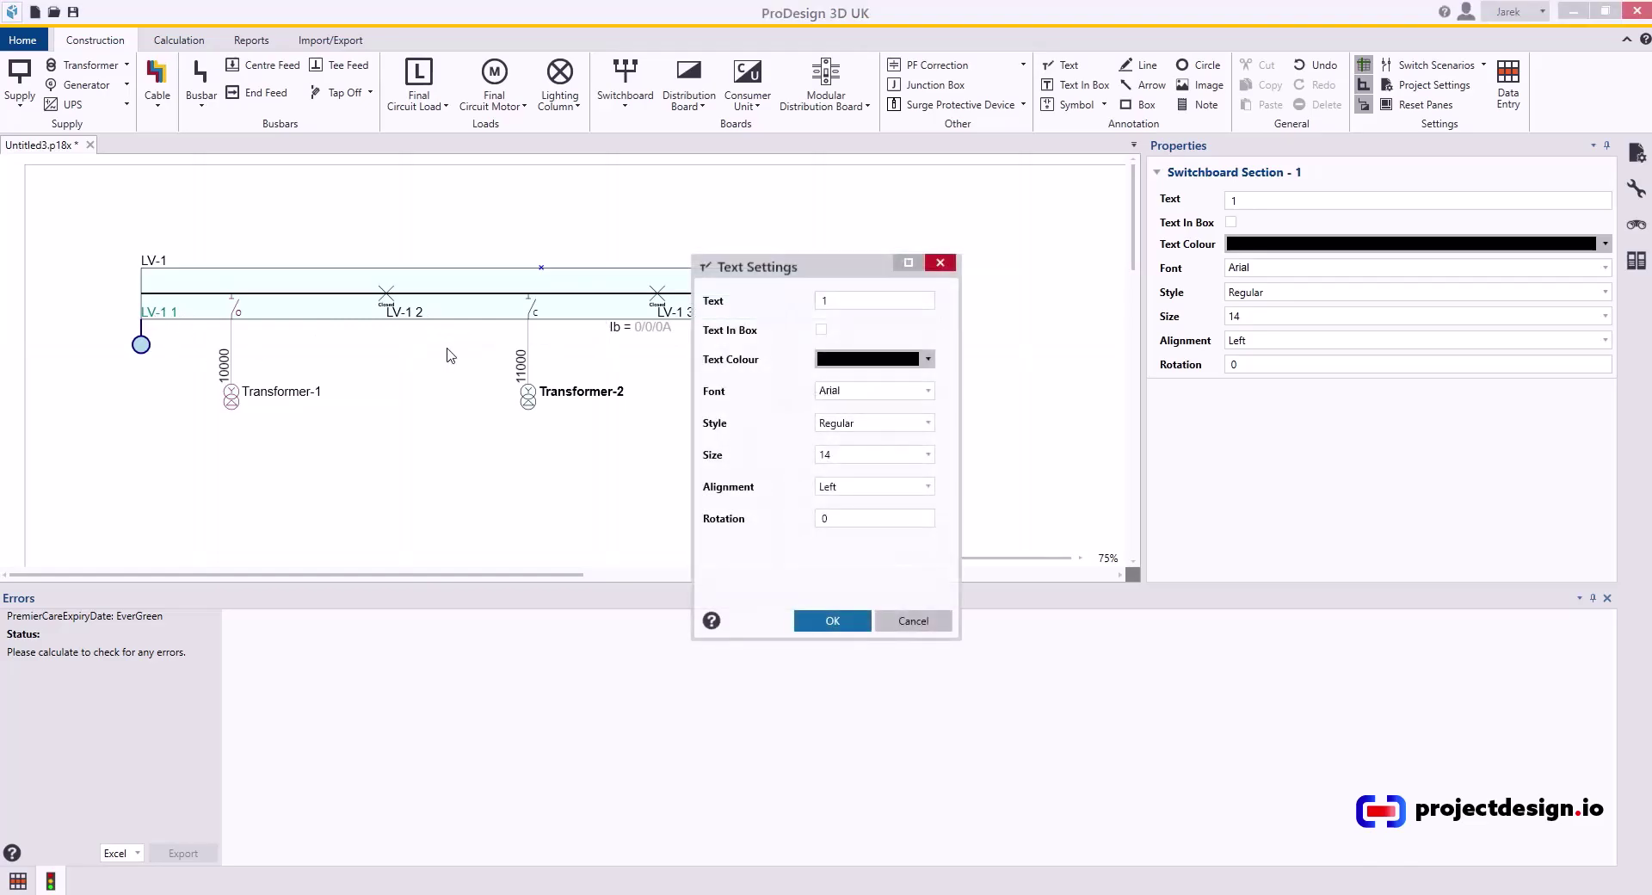
pyautogui.write('Essential')
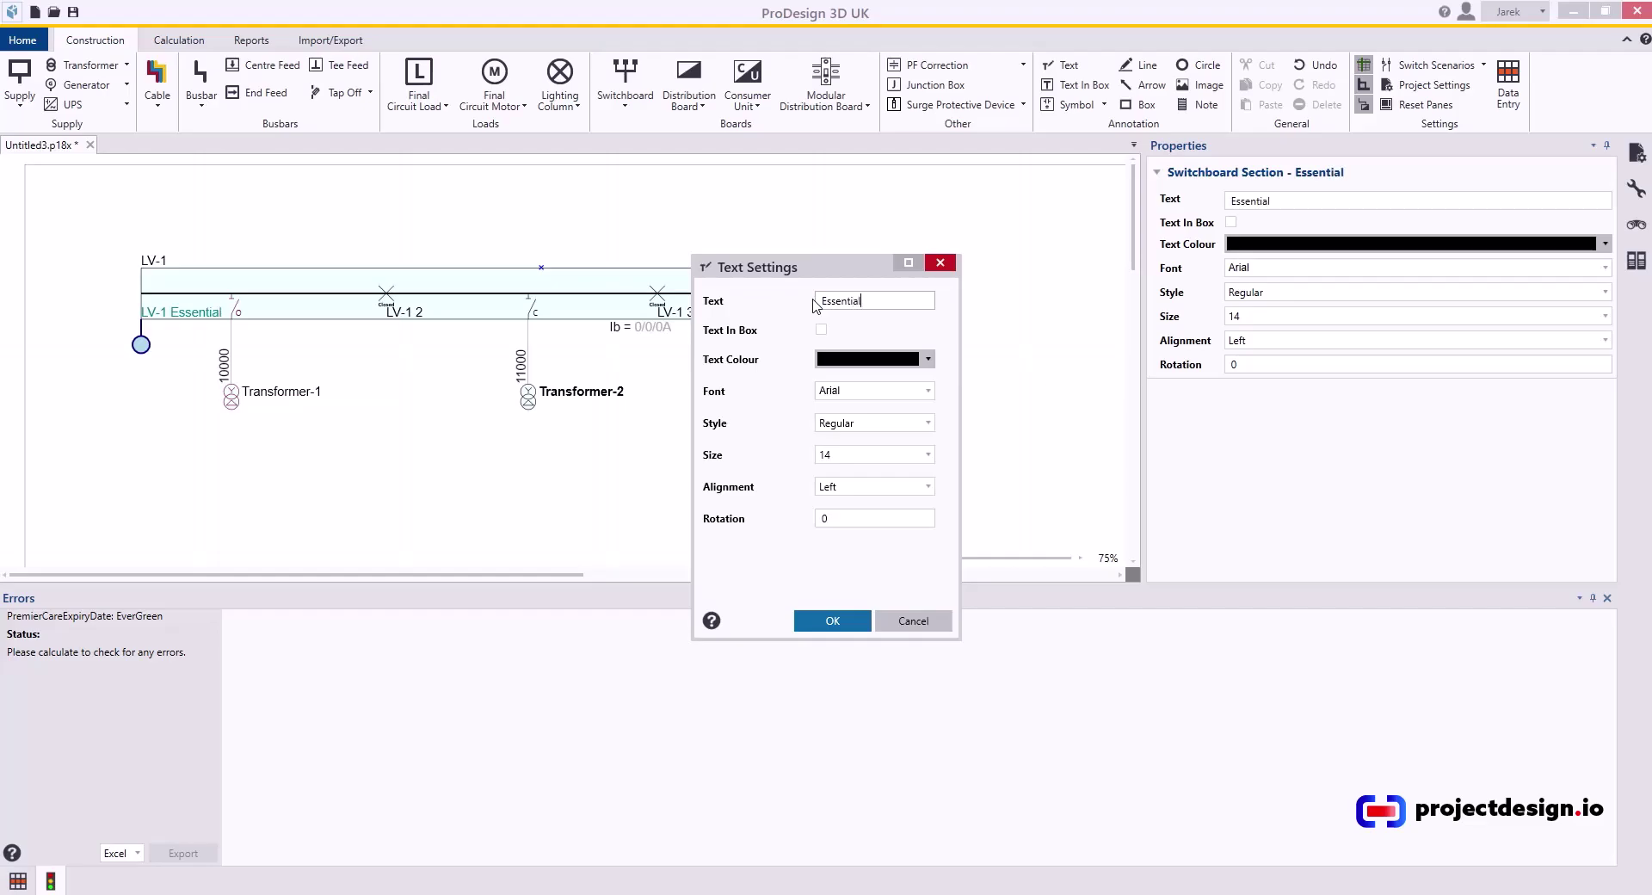
pyautogui.click(830, 621)
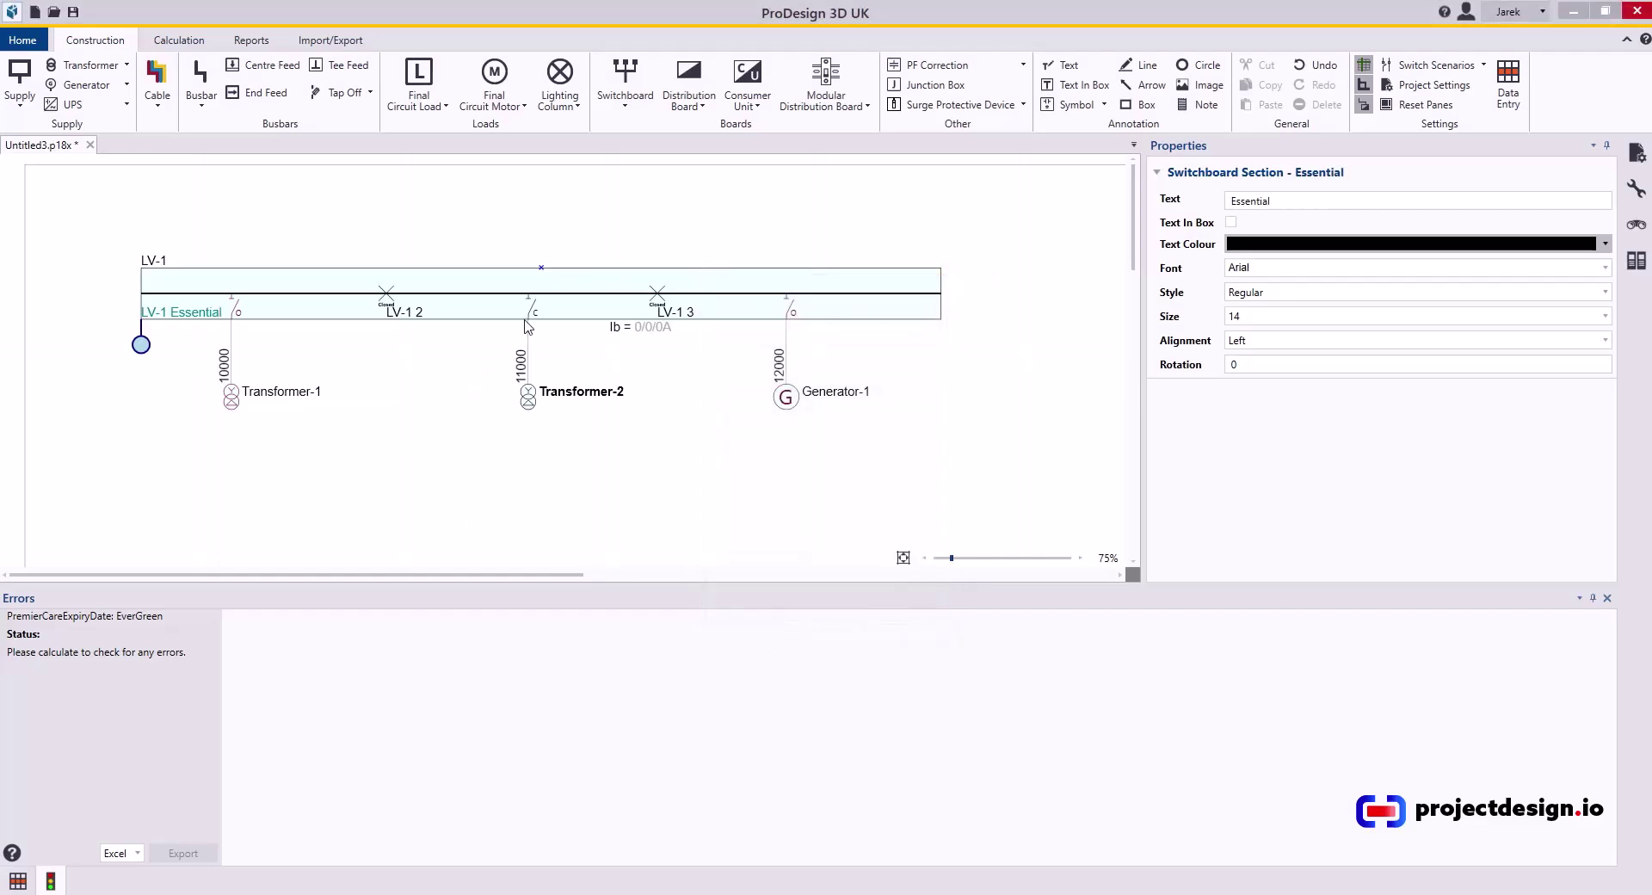
pyautogui.doubleClick(602, 314)
pyautogui.write('Critical')
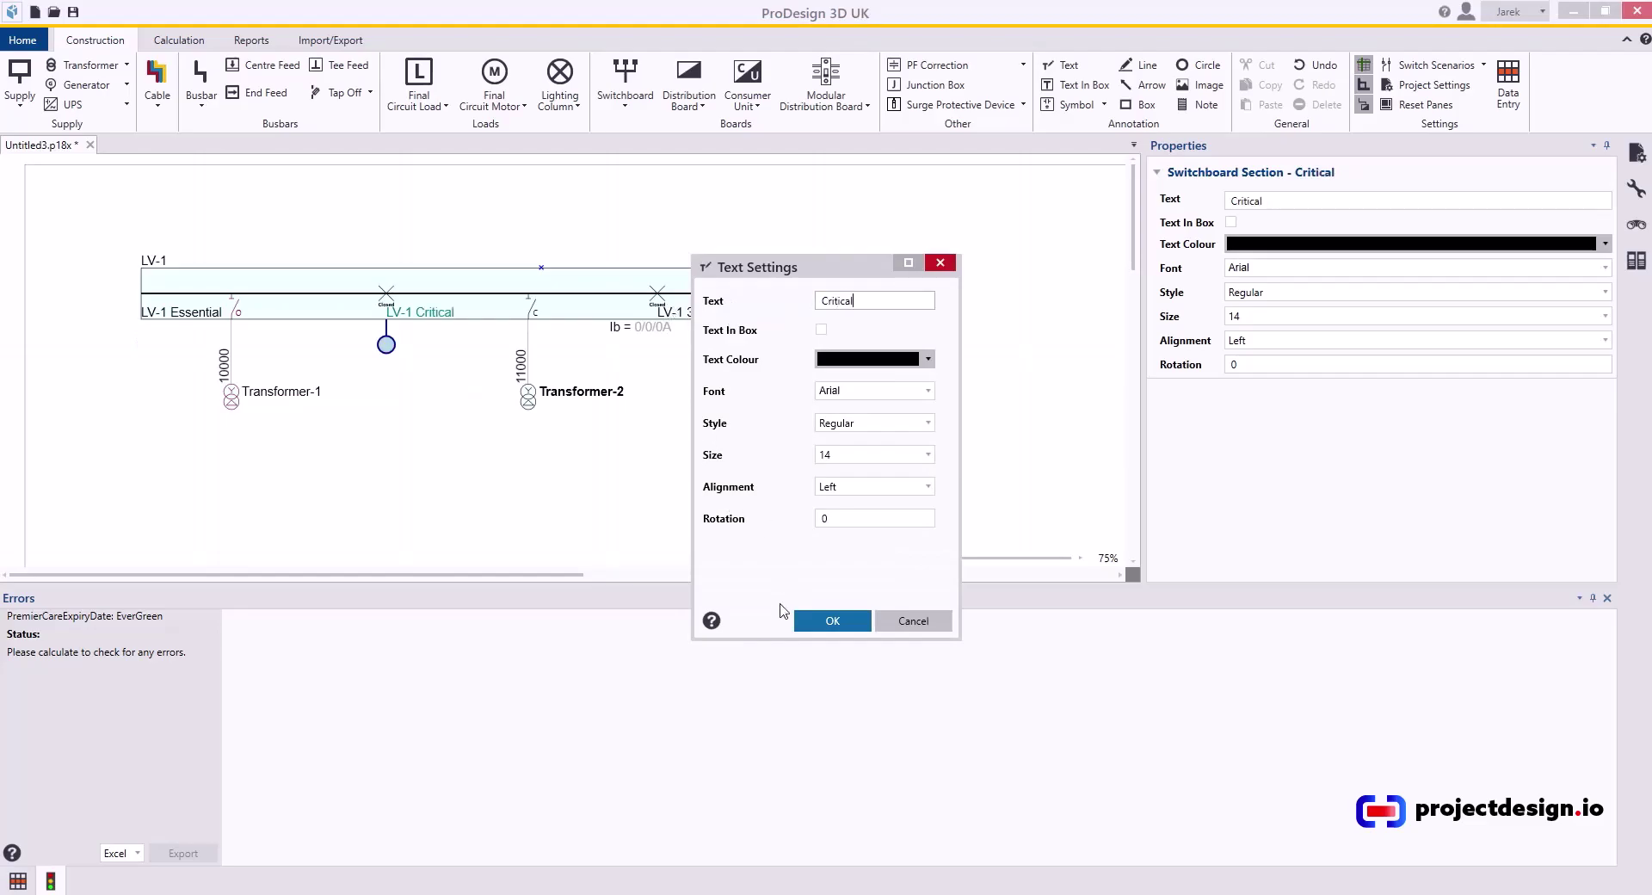
pyautogui.click(832, 621)
pyautogui.doubleClick(674, 311)
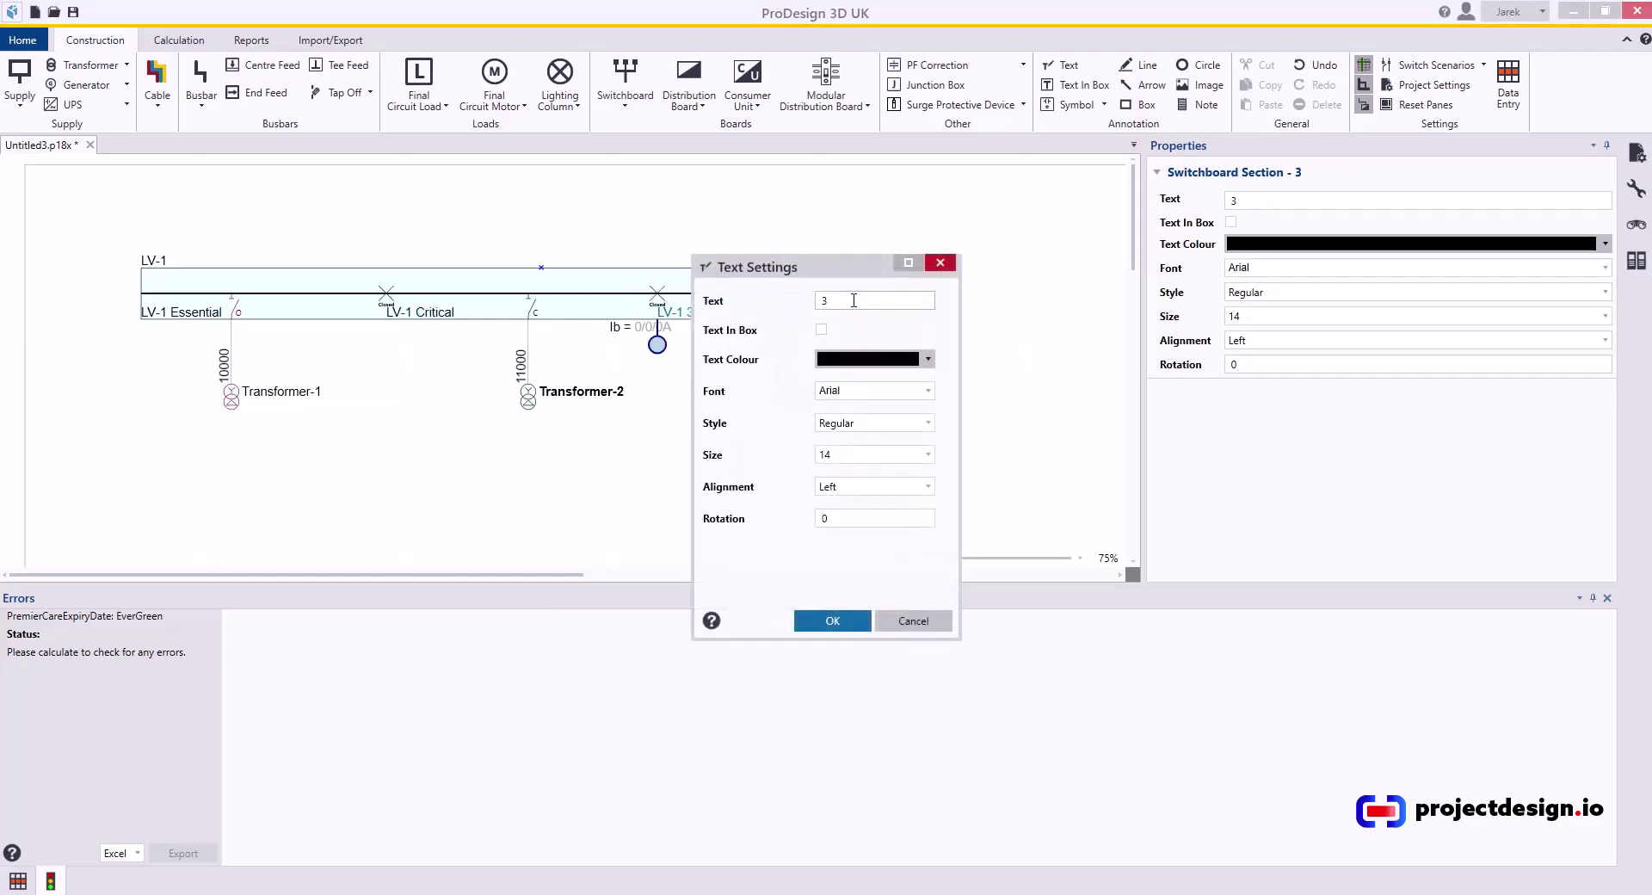
pyautogui.moveTo(860, 300); pyautogui.dragTo(732, 299)
pyautogui.write('Non-Essential')
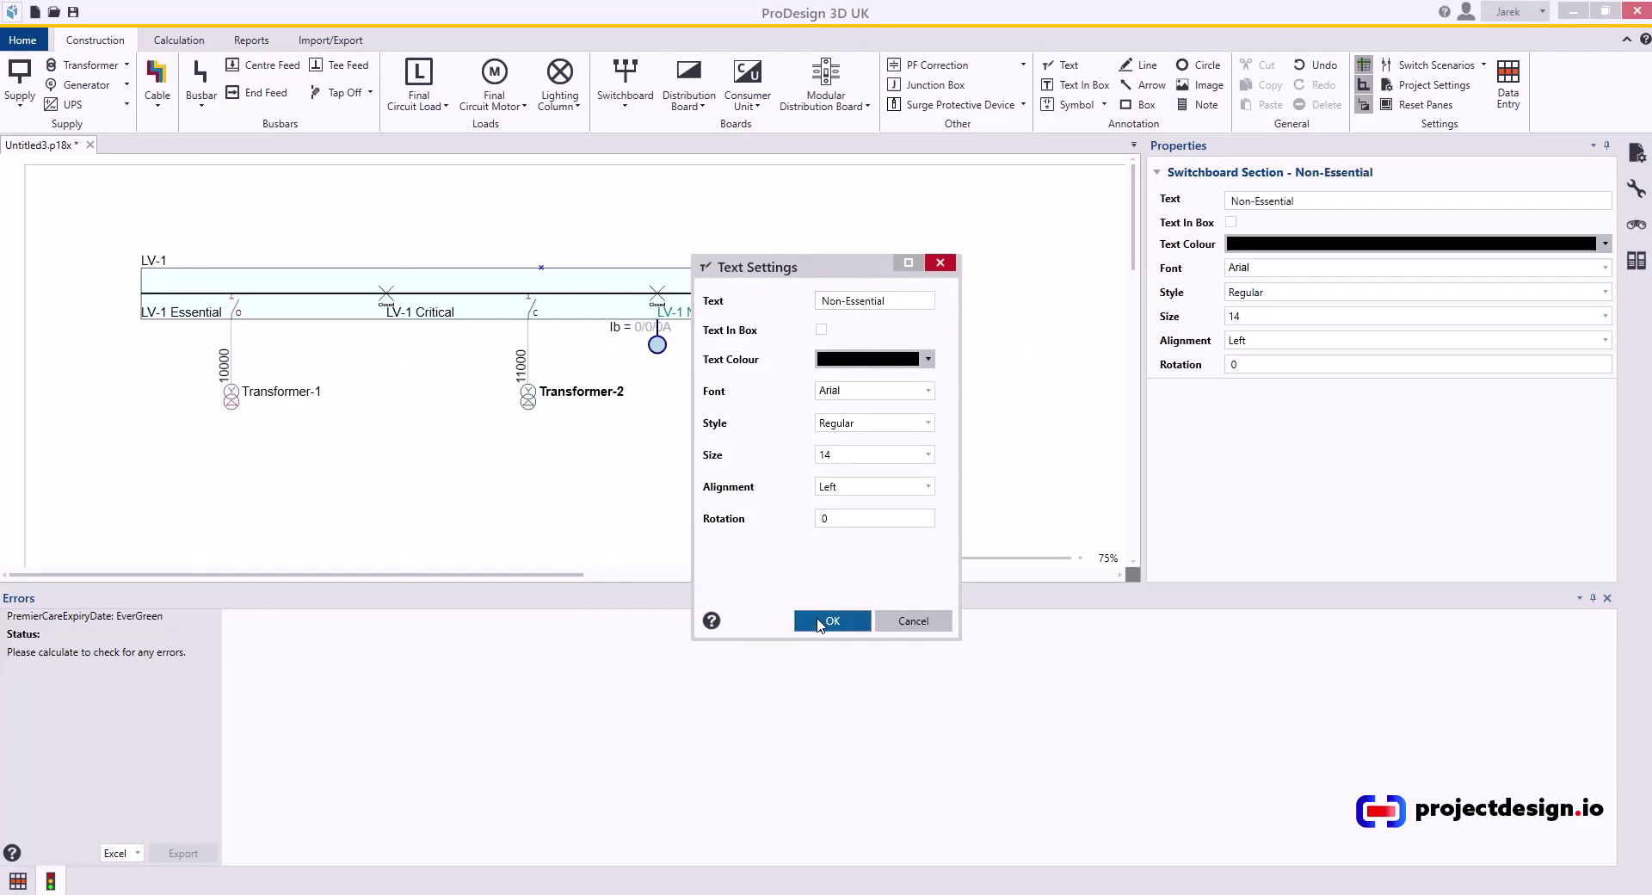
pyautogui.click(832, 621)
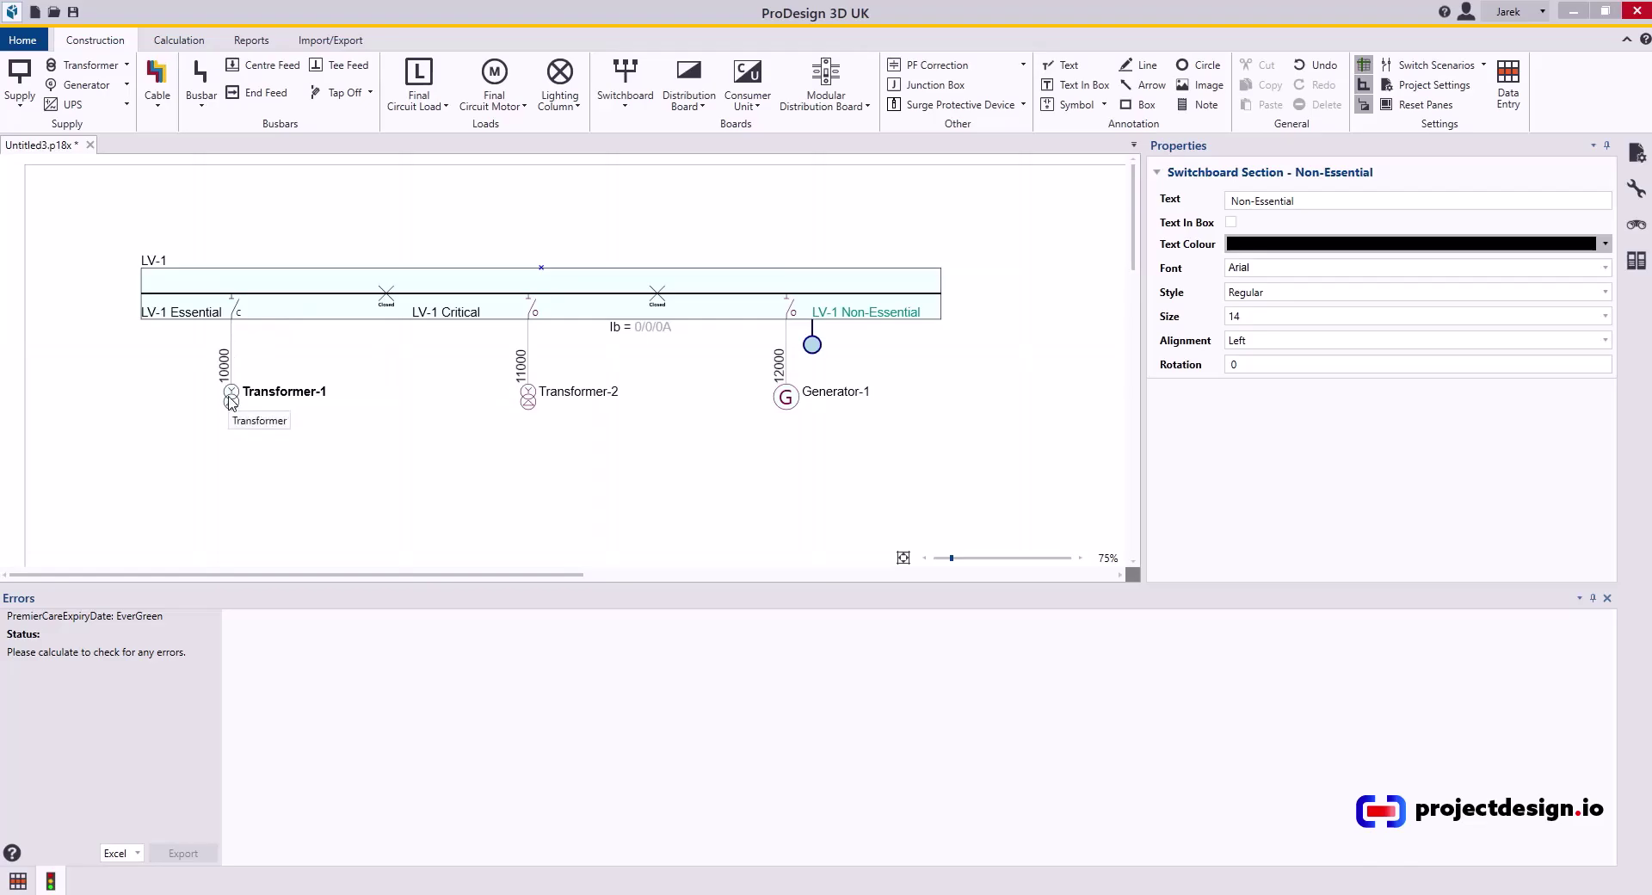
# - Close the Generator-1 incomer, then open and re-close the left bus coupler
pyautogui.click(793, 312)
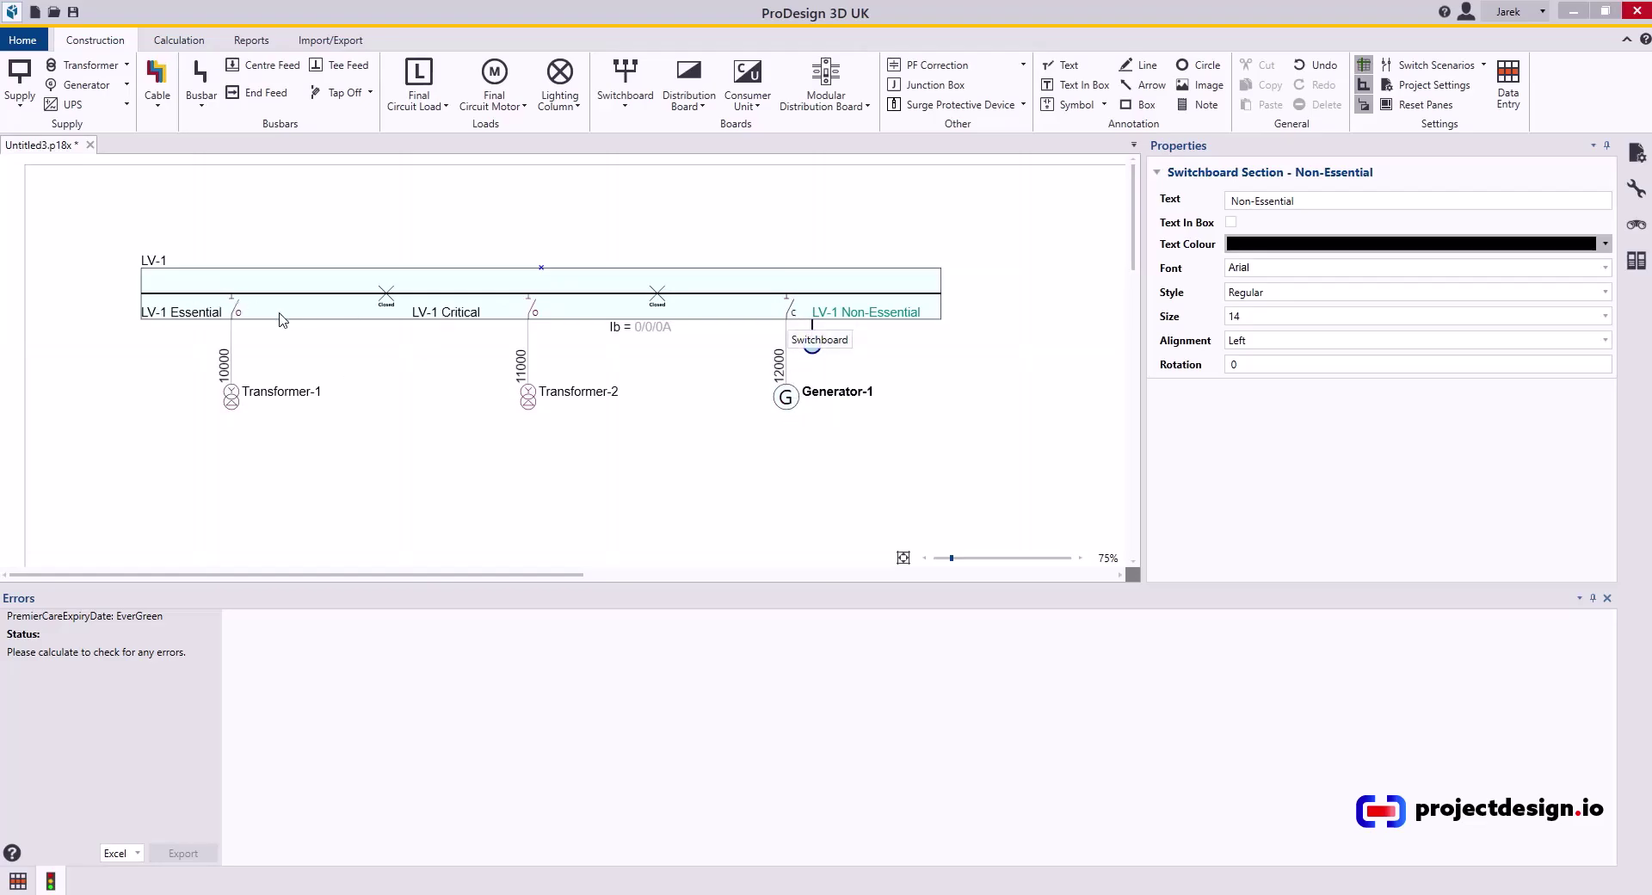
pyautogui.doubleClick(387, 297)
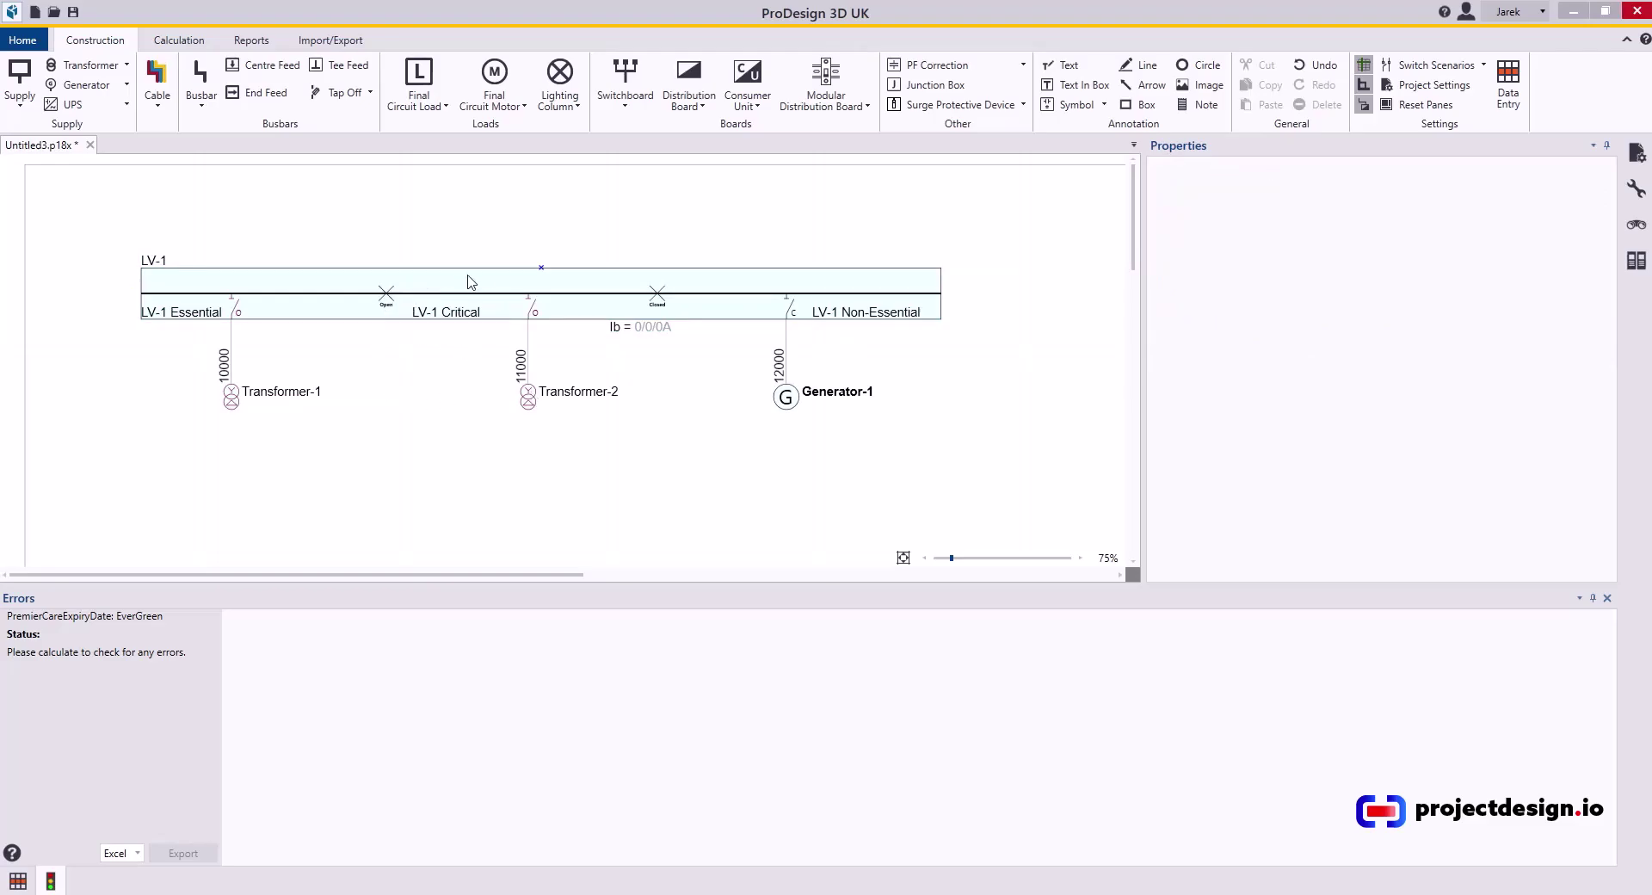
pyautogui.doubleClick(384, 301)
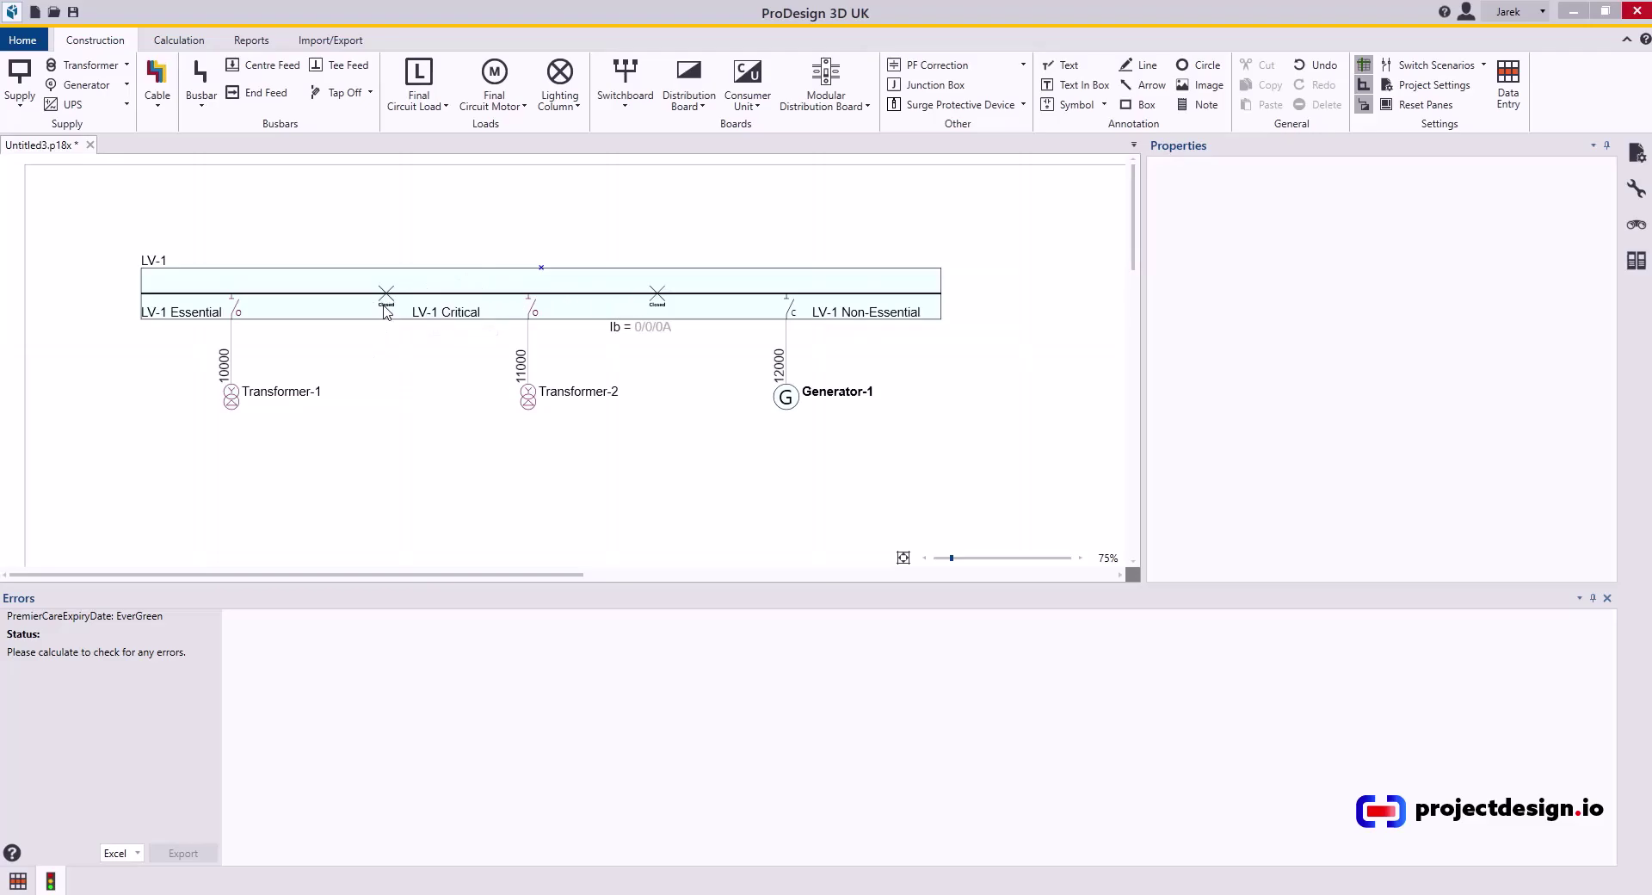
# - Open LV-1's Board Details and start editing the Non-Essential section reference
pyautogui.click(319, 294)
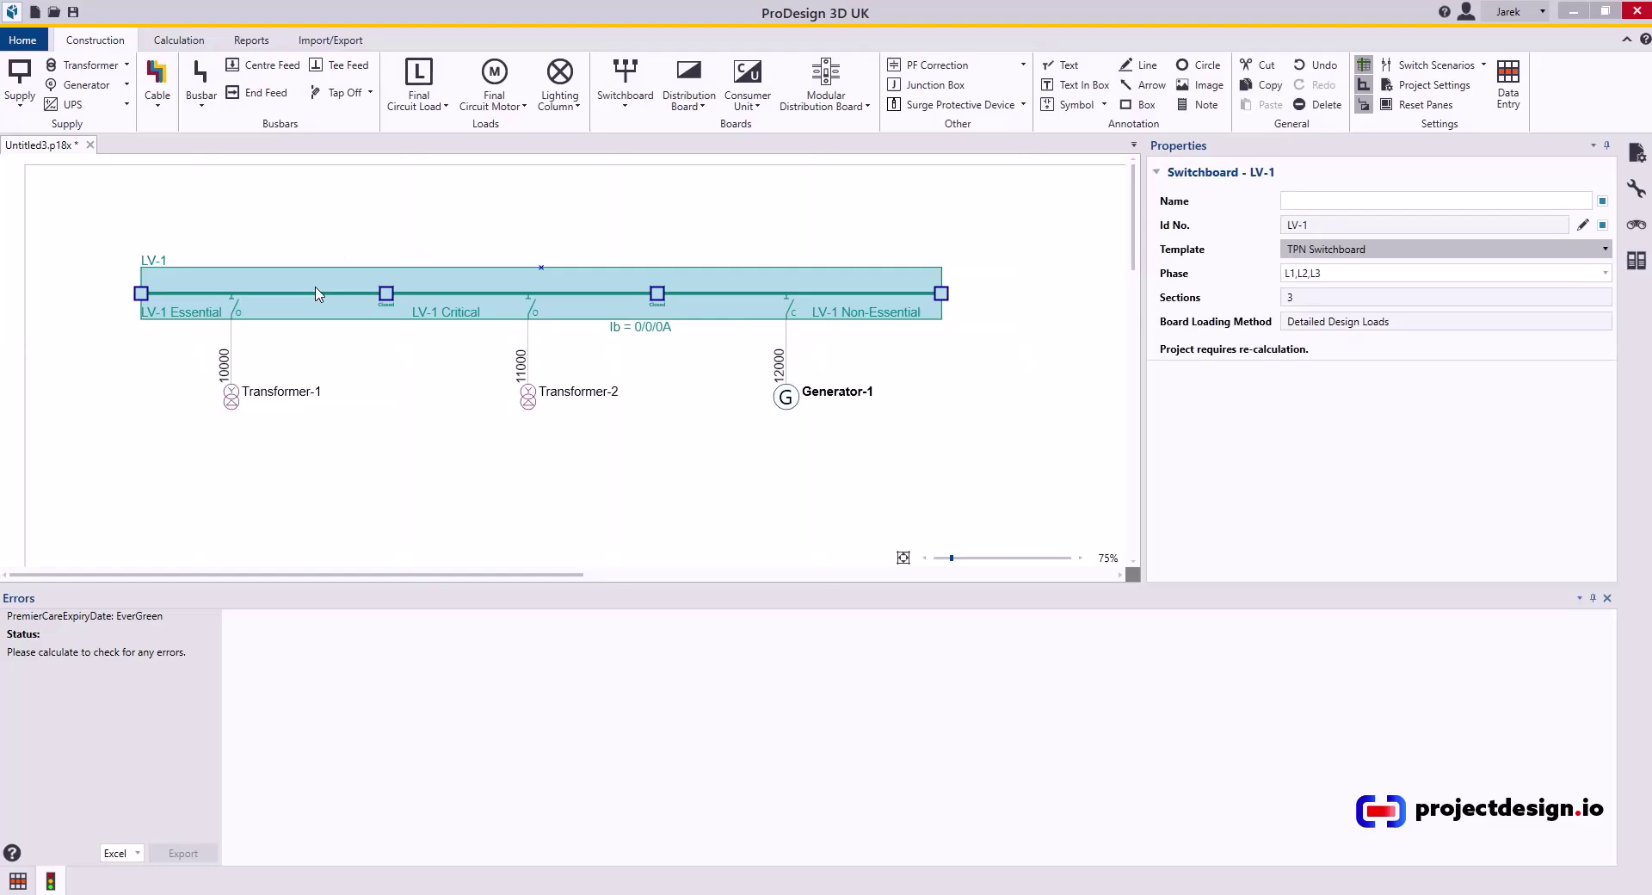
pyautogui.doubleClick(318, 294)
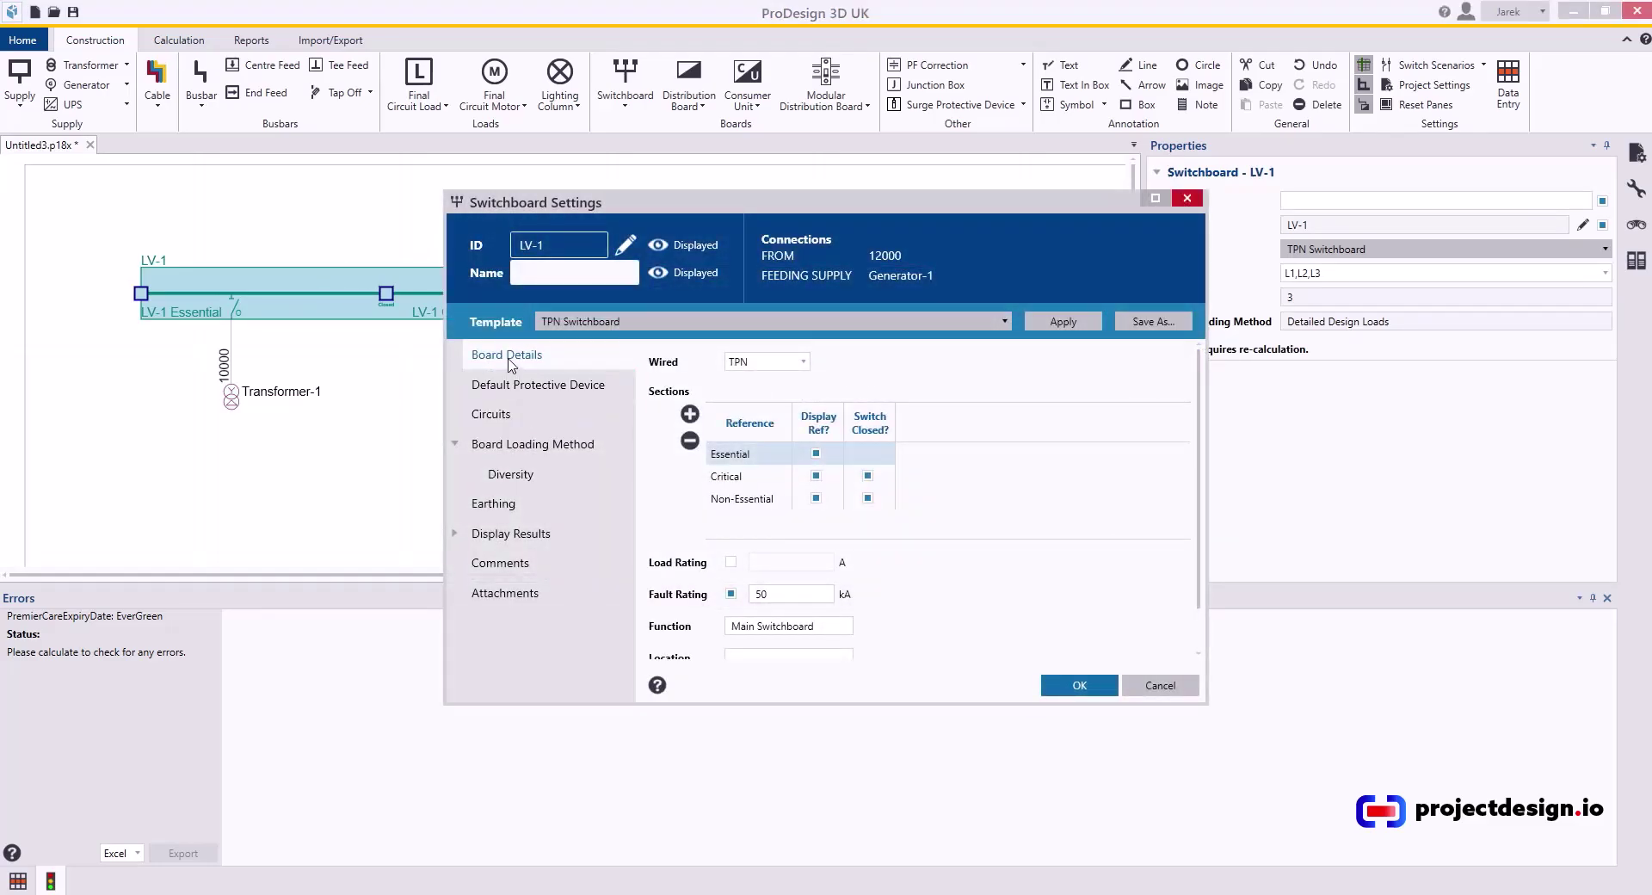
pyautogui.click(745, 449)
pyautogui.click(752, 506)
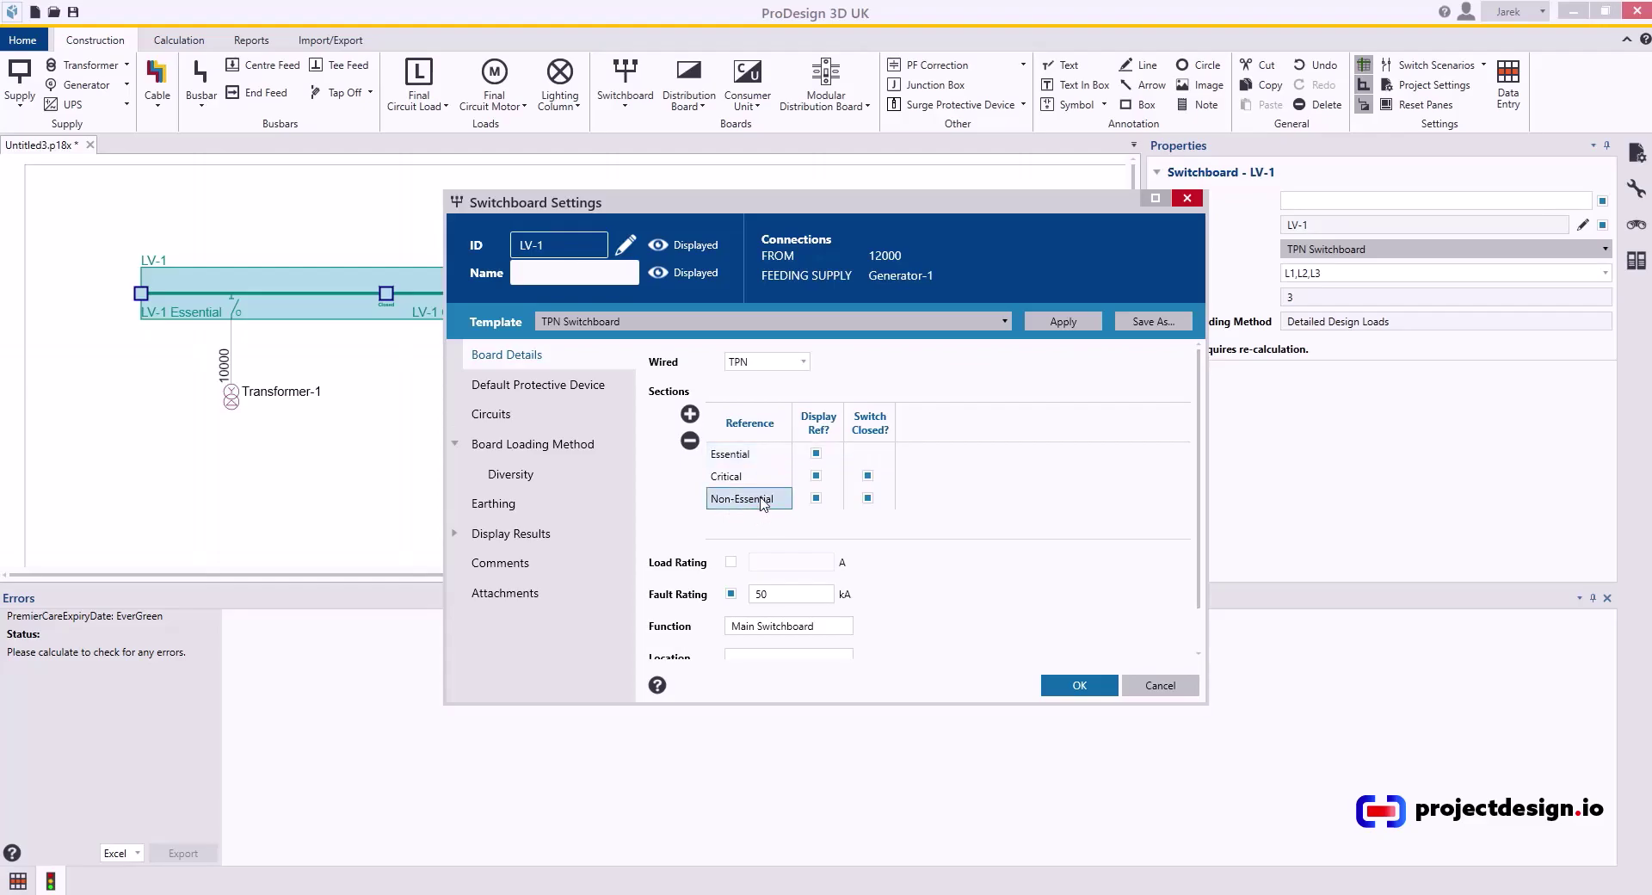
pyautogui.click(751, 505)
pyautogui.moveTo(809, 211); pyautogui.dragTo(1278, 122)
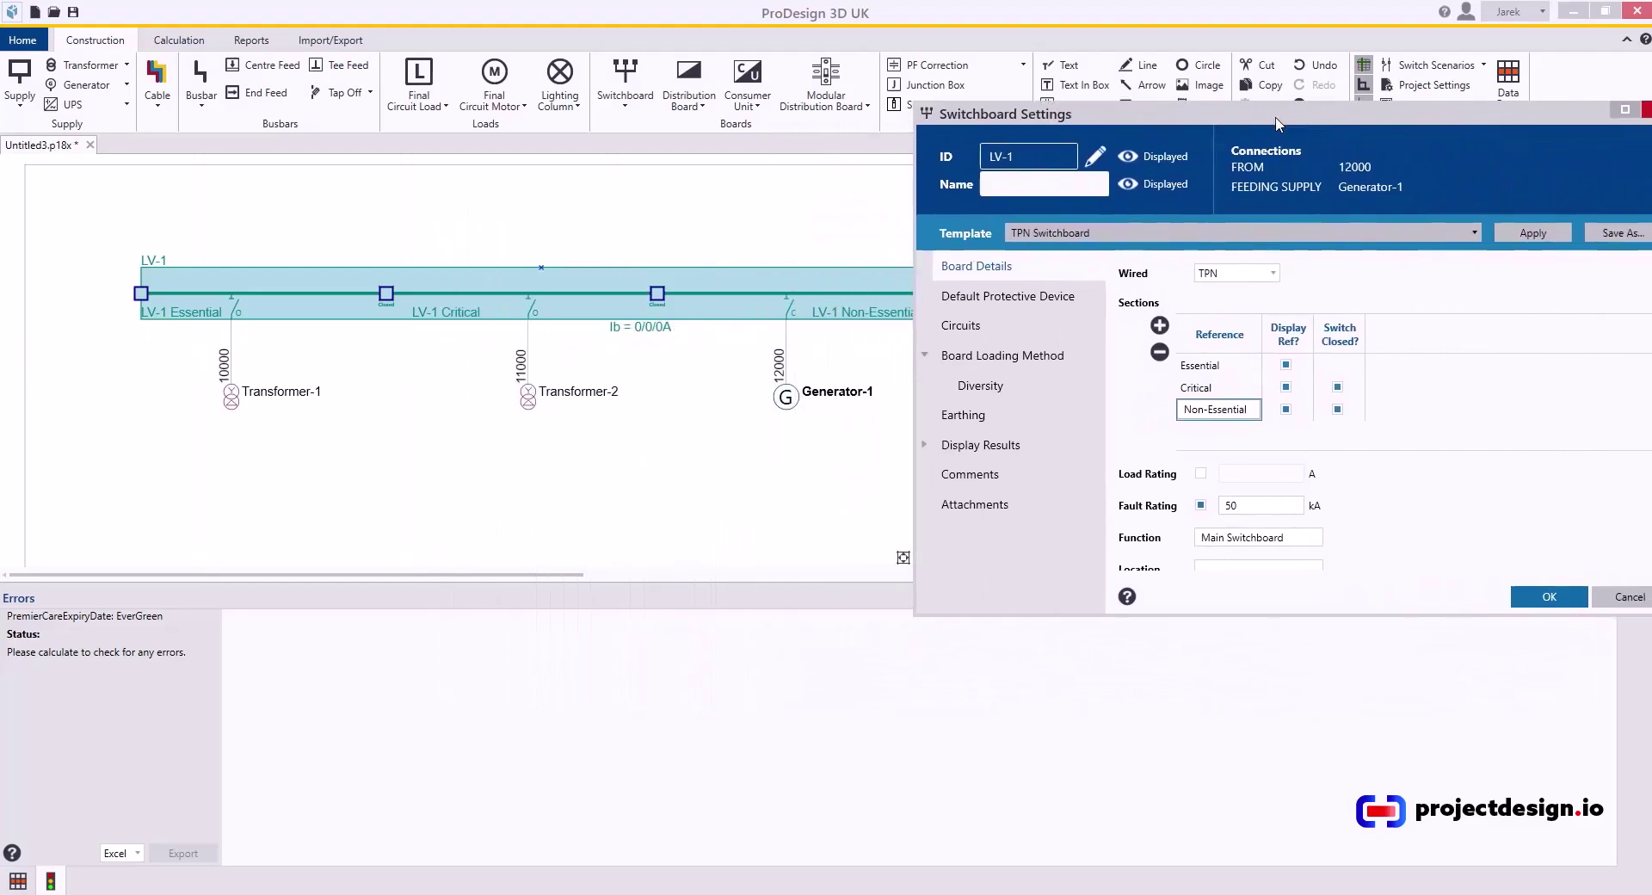
# - Rename the third section to Essential and the first to Non-Essential, then apply
pyautogui.moveTo(1252, 409); pyautogui.dragTo(1178, 410)
pyautogui.click(1206, 409)
pyautogui.press('BackSpace')
pyautogui.click(1220, 366)
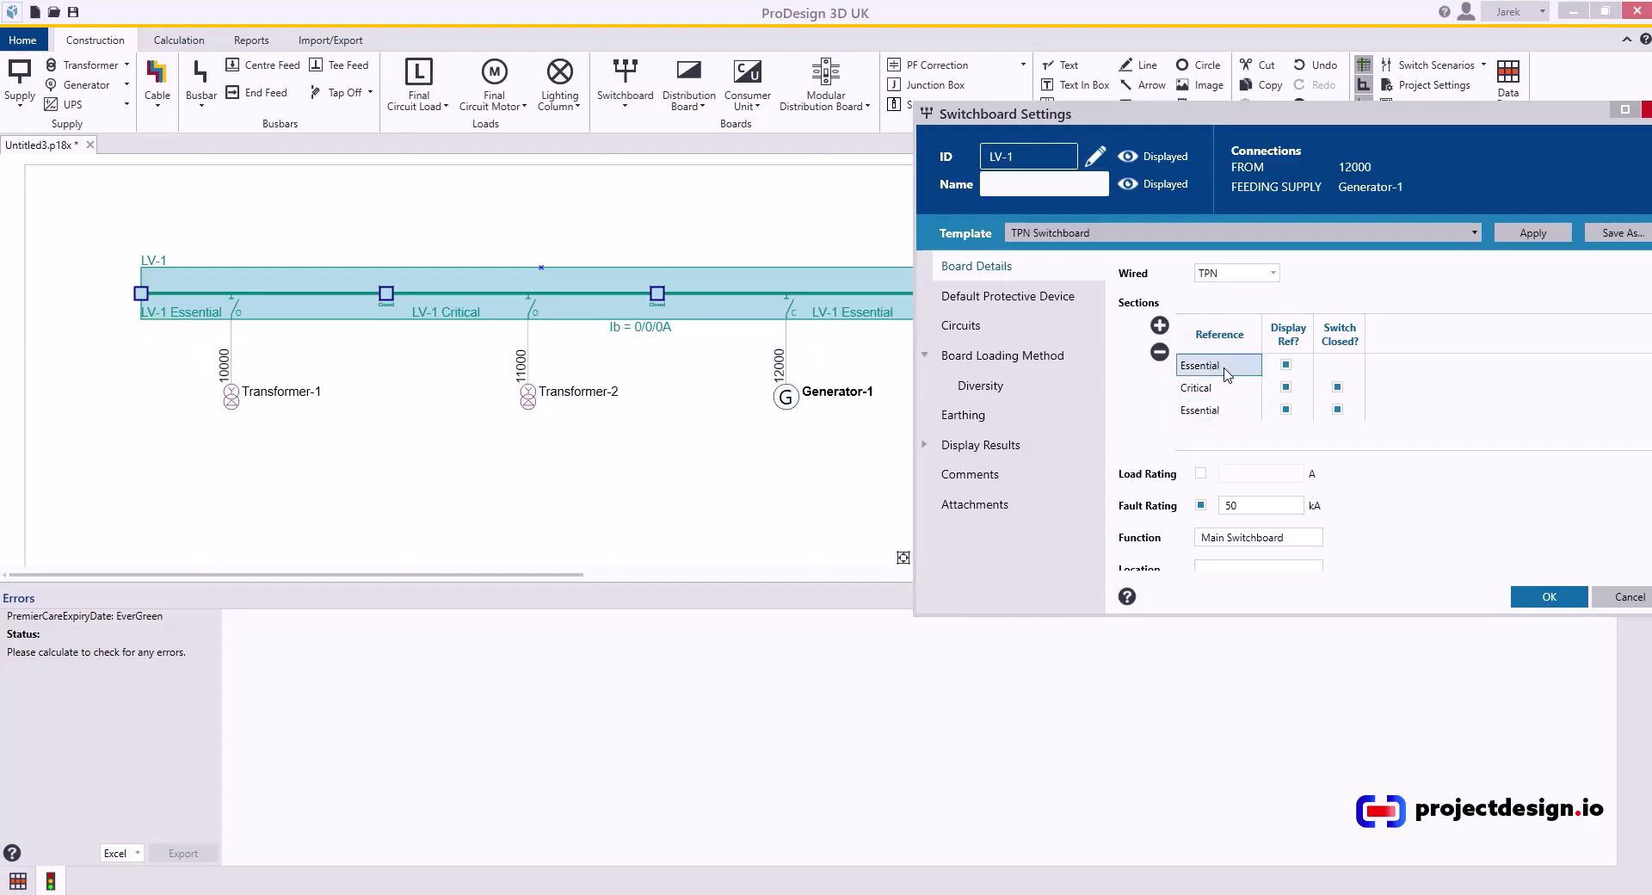
pyautogui.click(1223, 368)
pyautogui.write('Non-Essential')
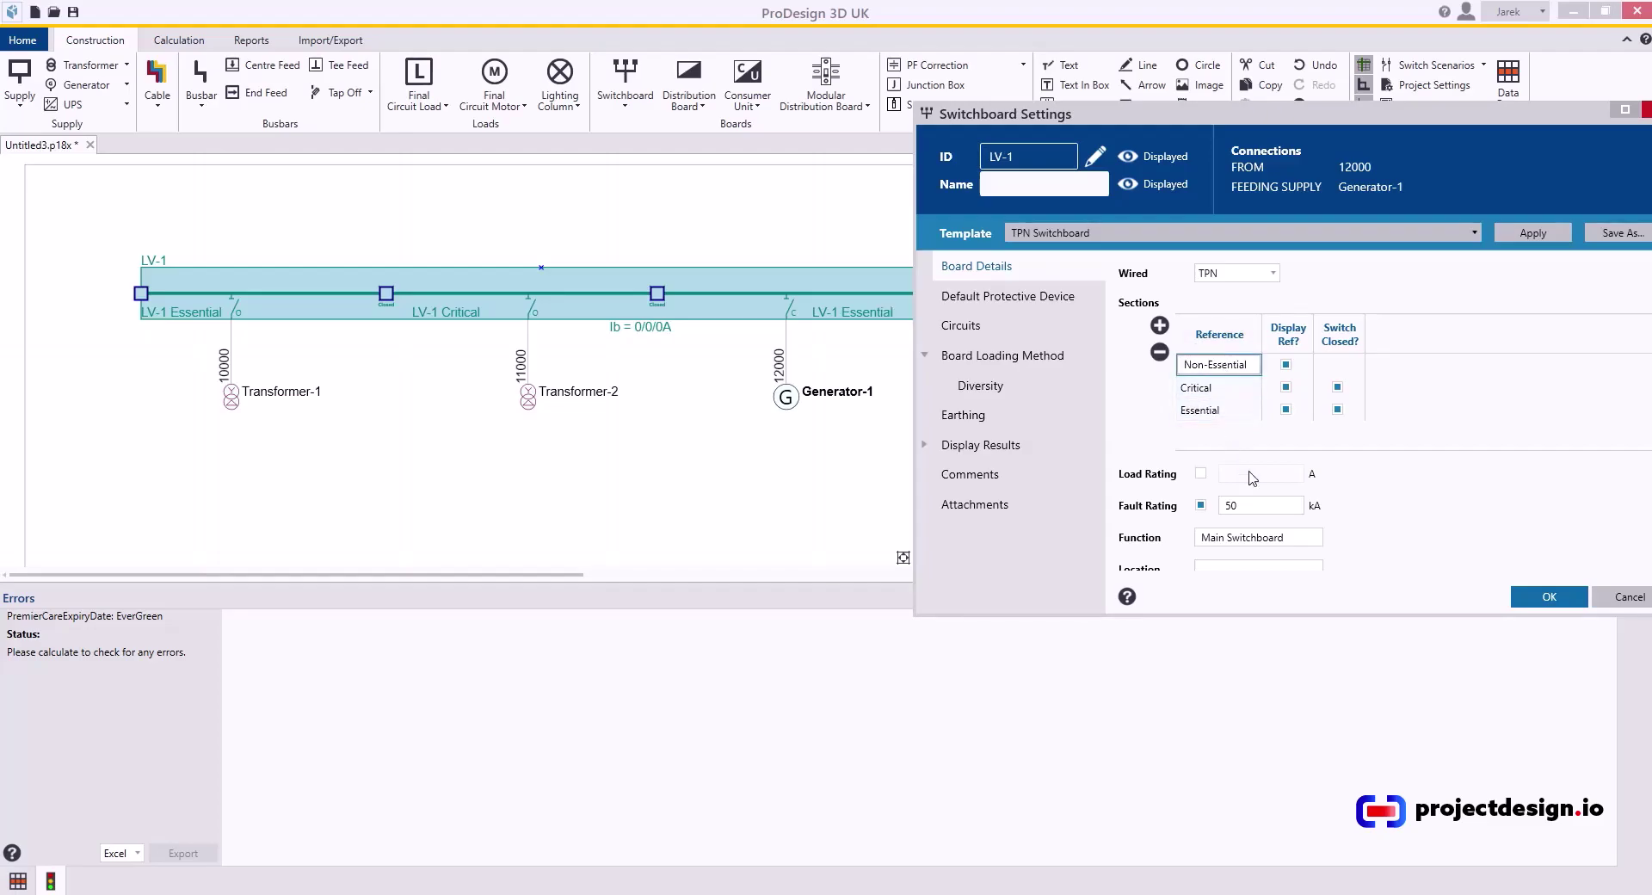
pyautogui.click(1549, 596)
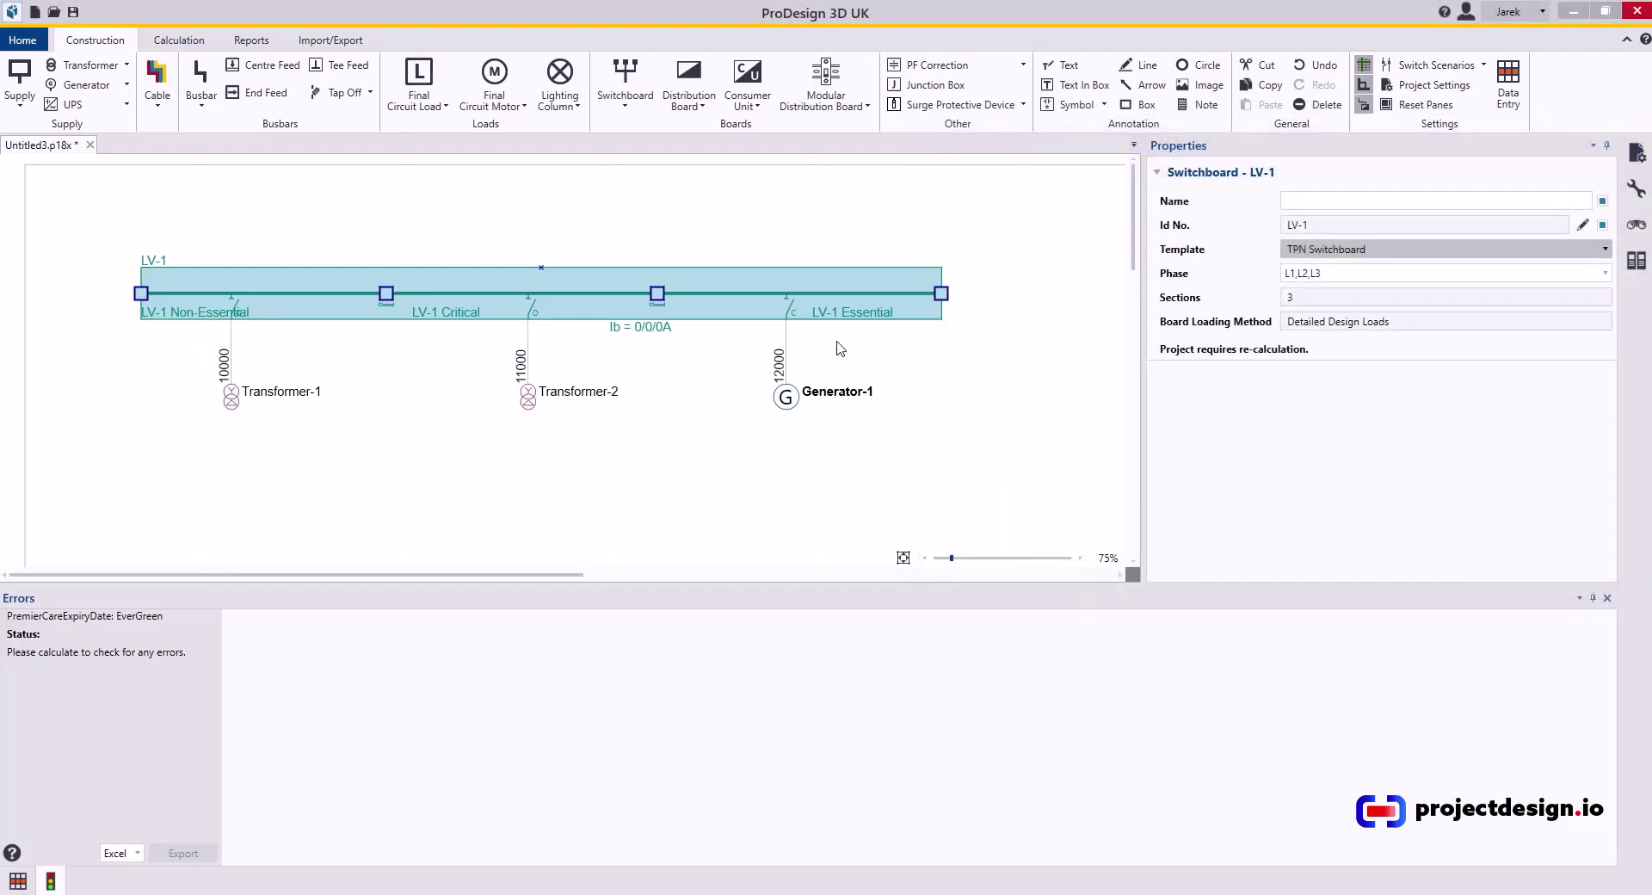
# - Review LV-1's default protective device, then list its circuits: incomers 10000 and 11000 open, 12000 closed
pyautogui.doubleClick(335, 295)
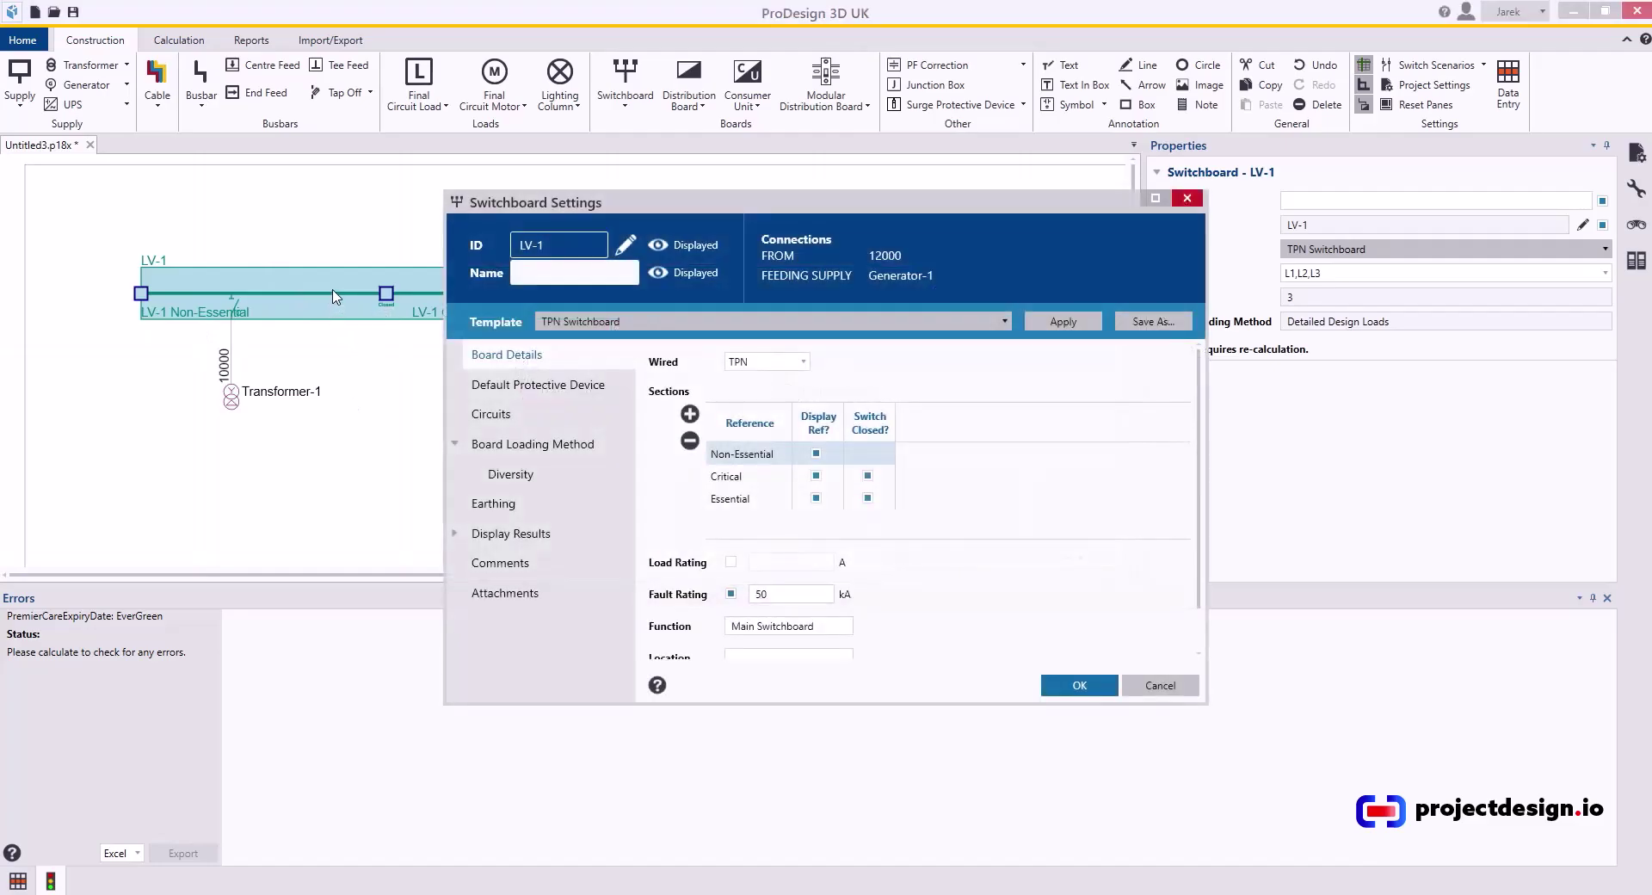
pyautogui.click(503, 389)
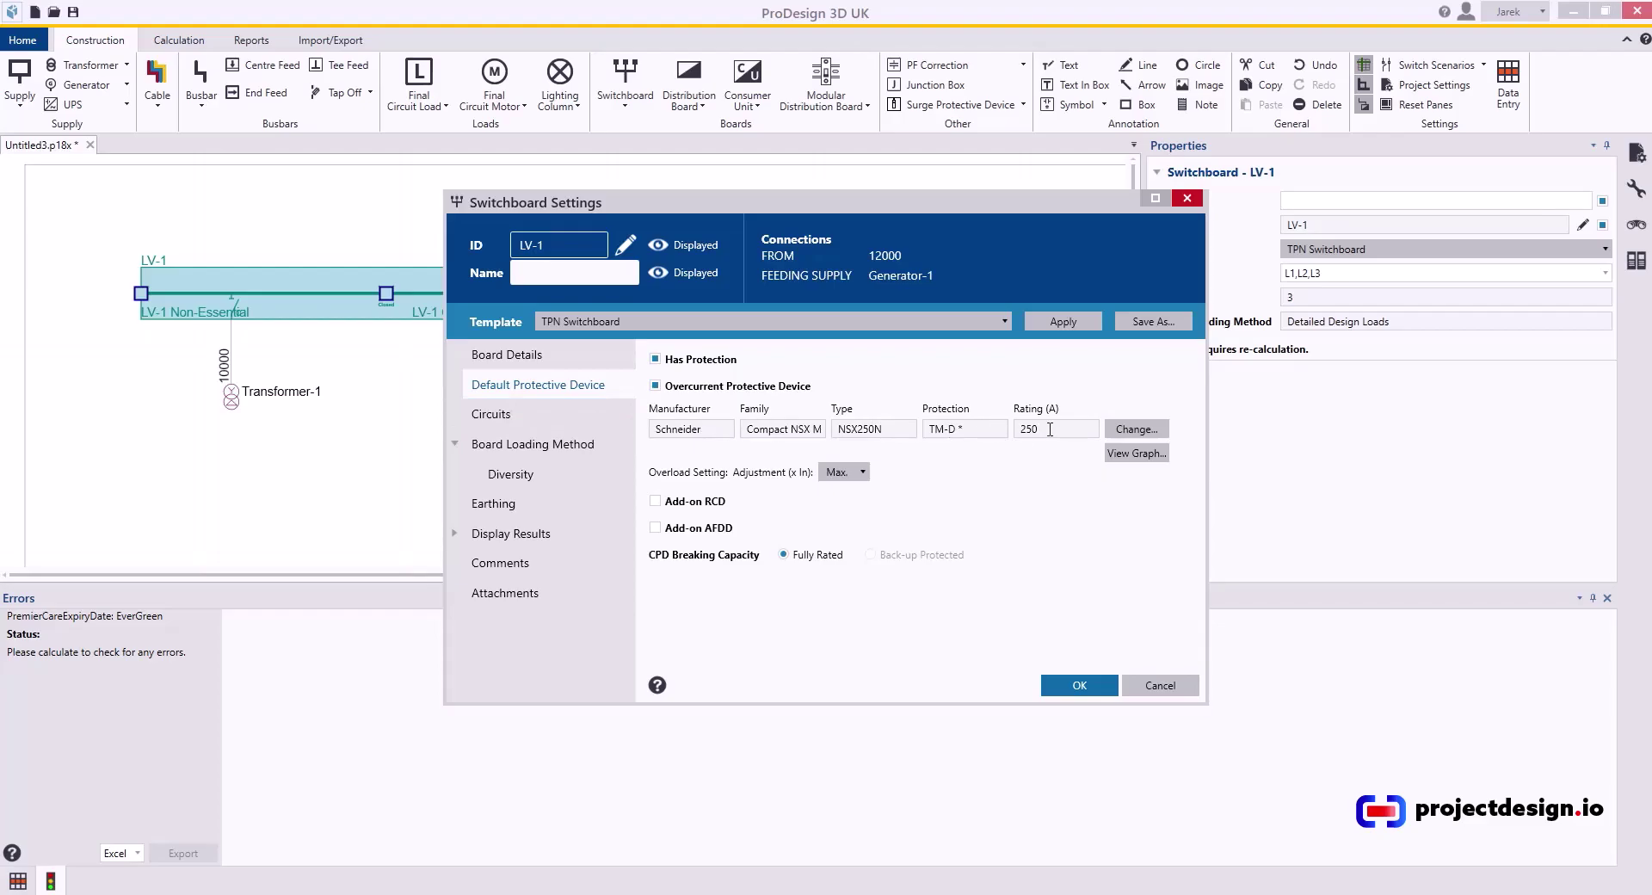
pyautogui.click(495, 413)
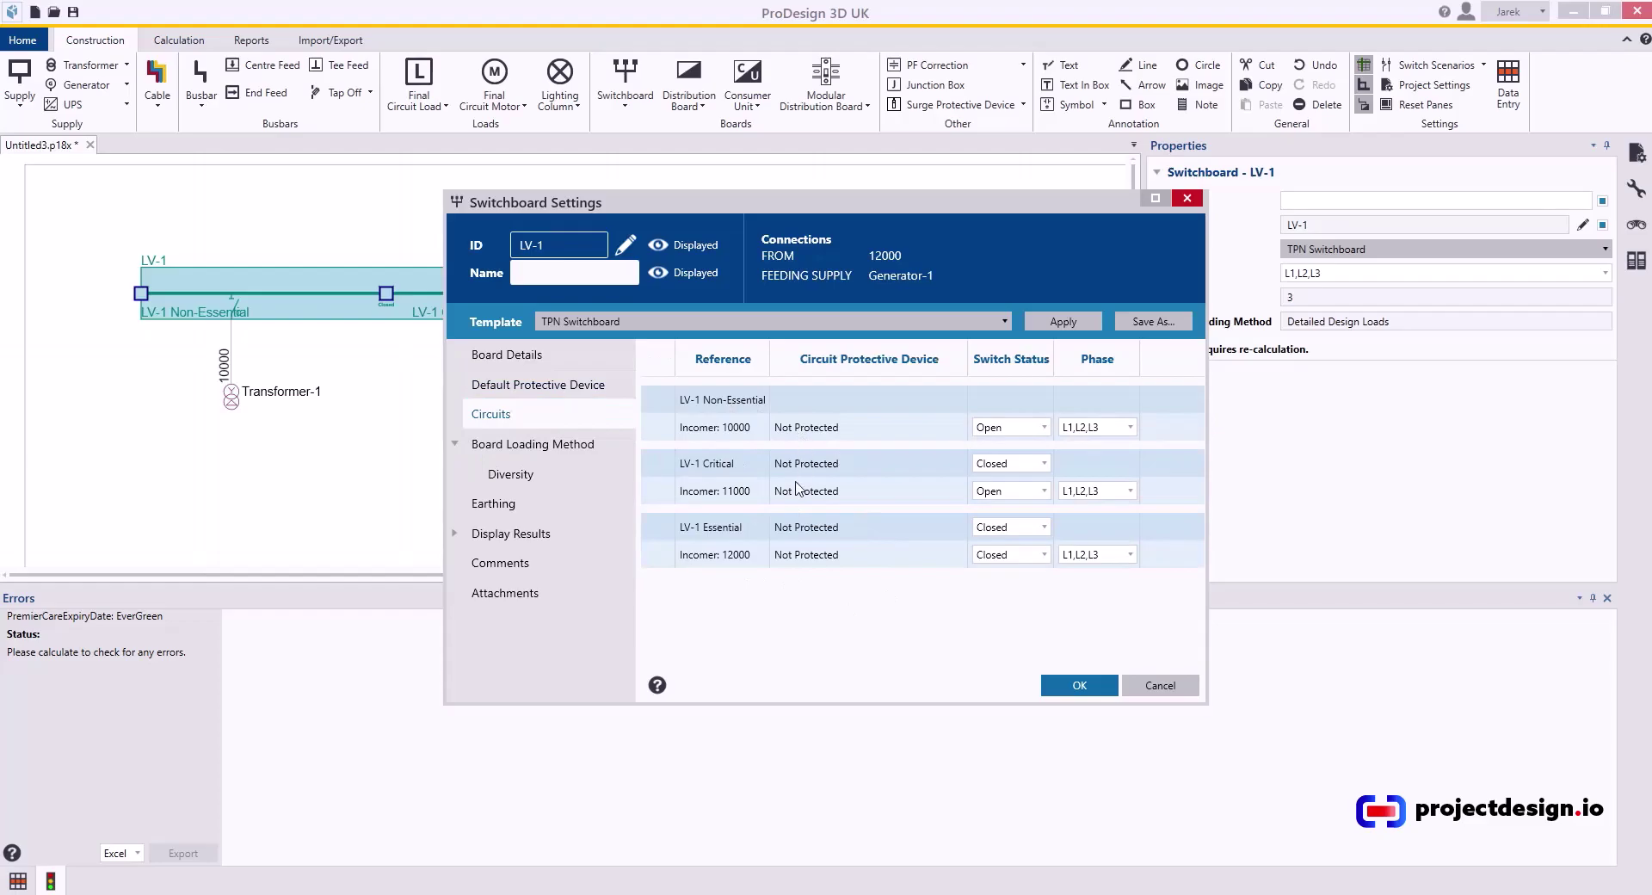
# - Set Incomer 10000 to Closed and check the Detailed Design Loads board loading method
pyautogui.click(1010, 428)
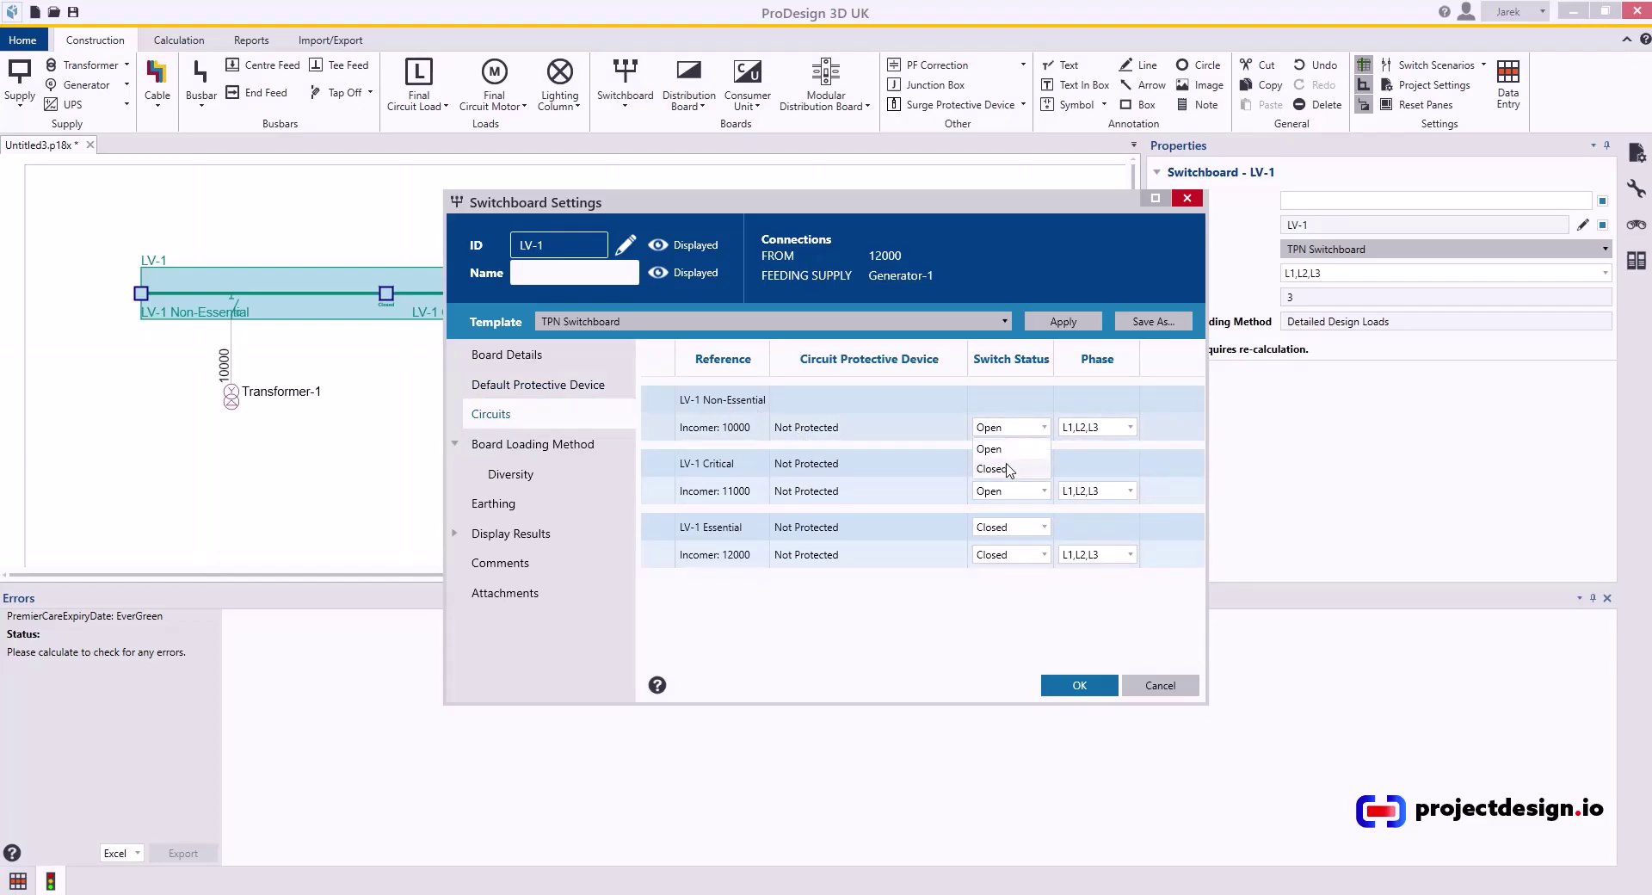
pyautogui.click(1010, 469)
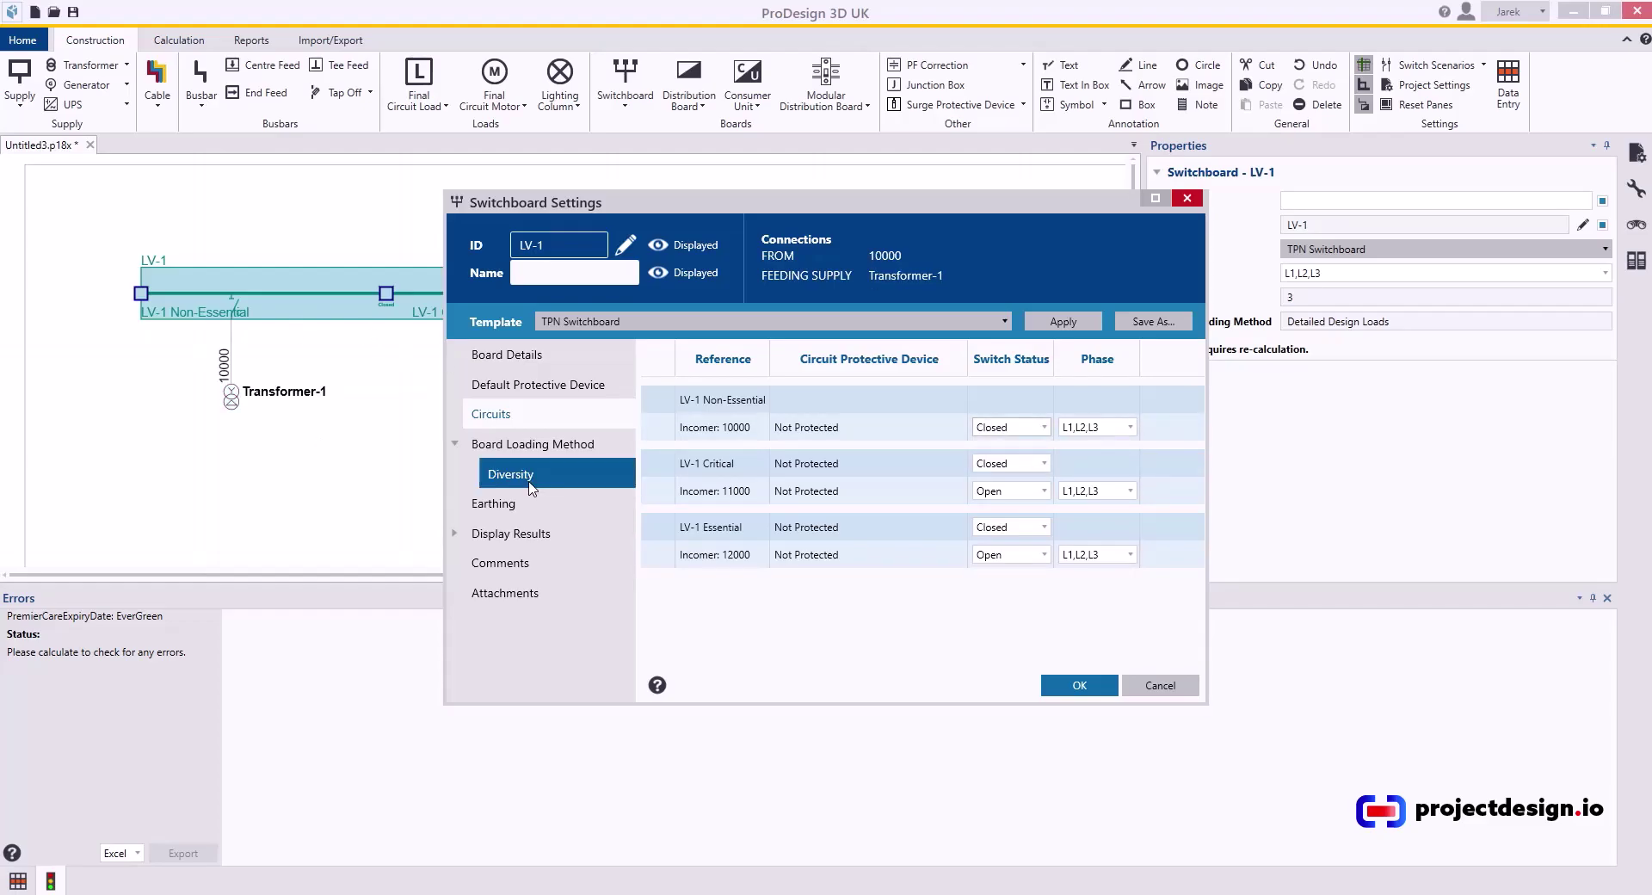
pyautogui.click(508, 456)
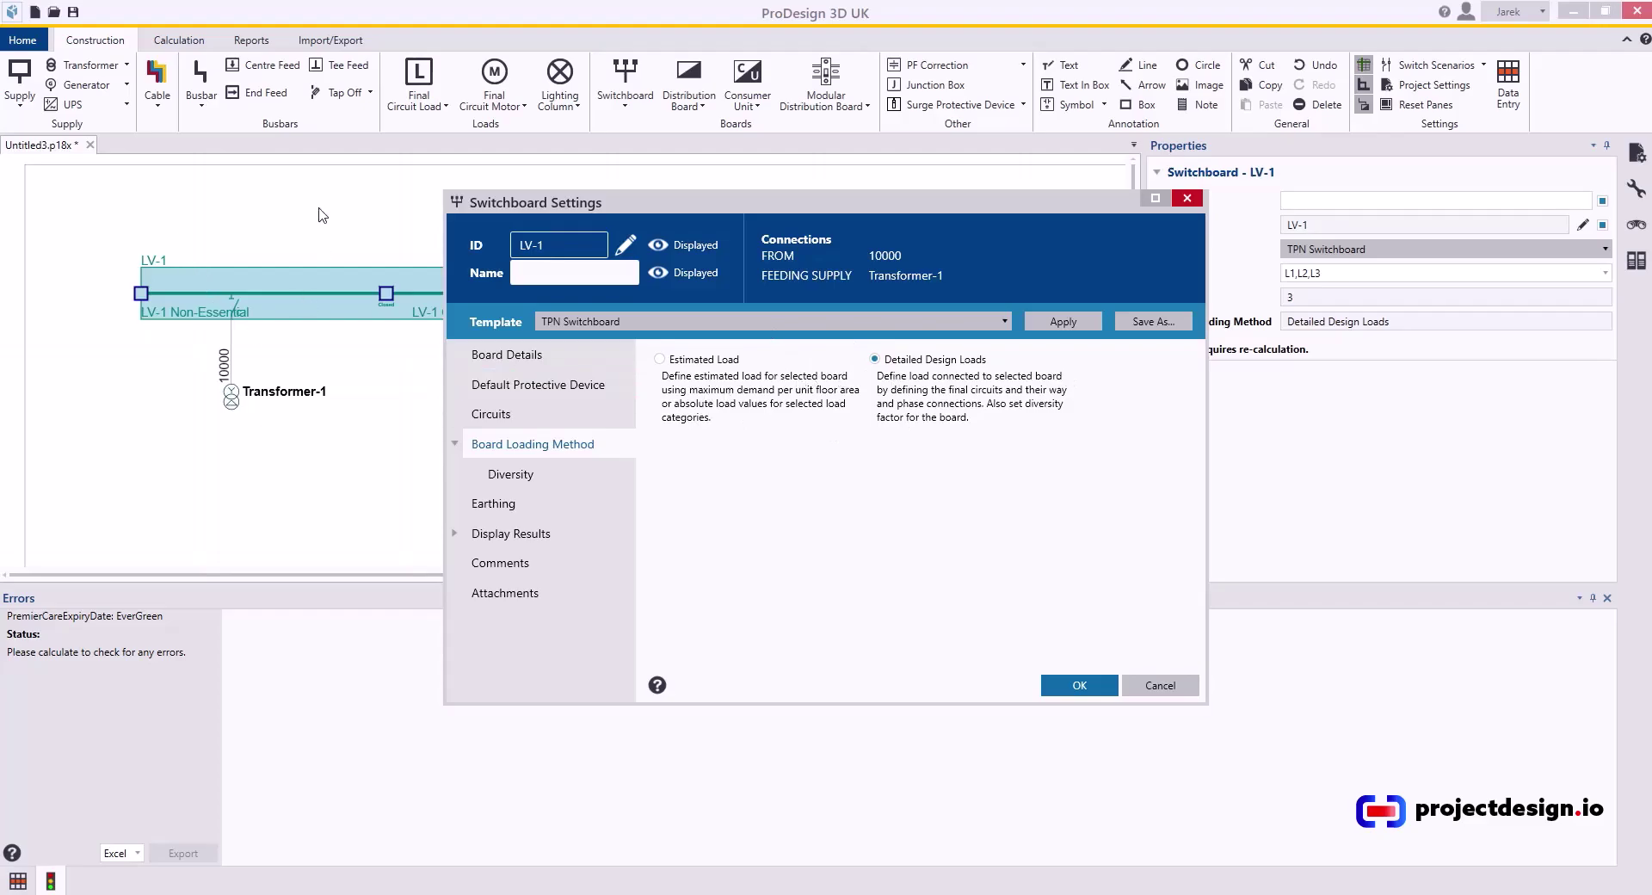
# - Review LV-1's diversity settings and its earthing arrangement, earthed at supply source only
pyautogui.click(503, 480)
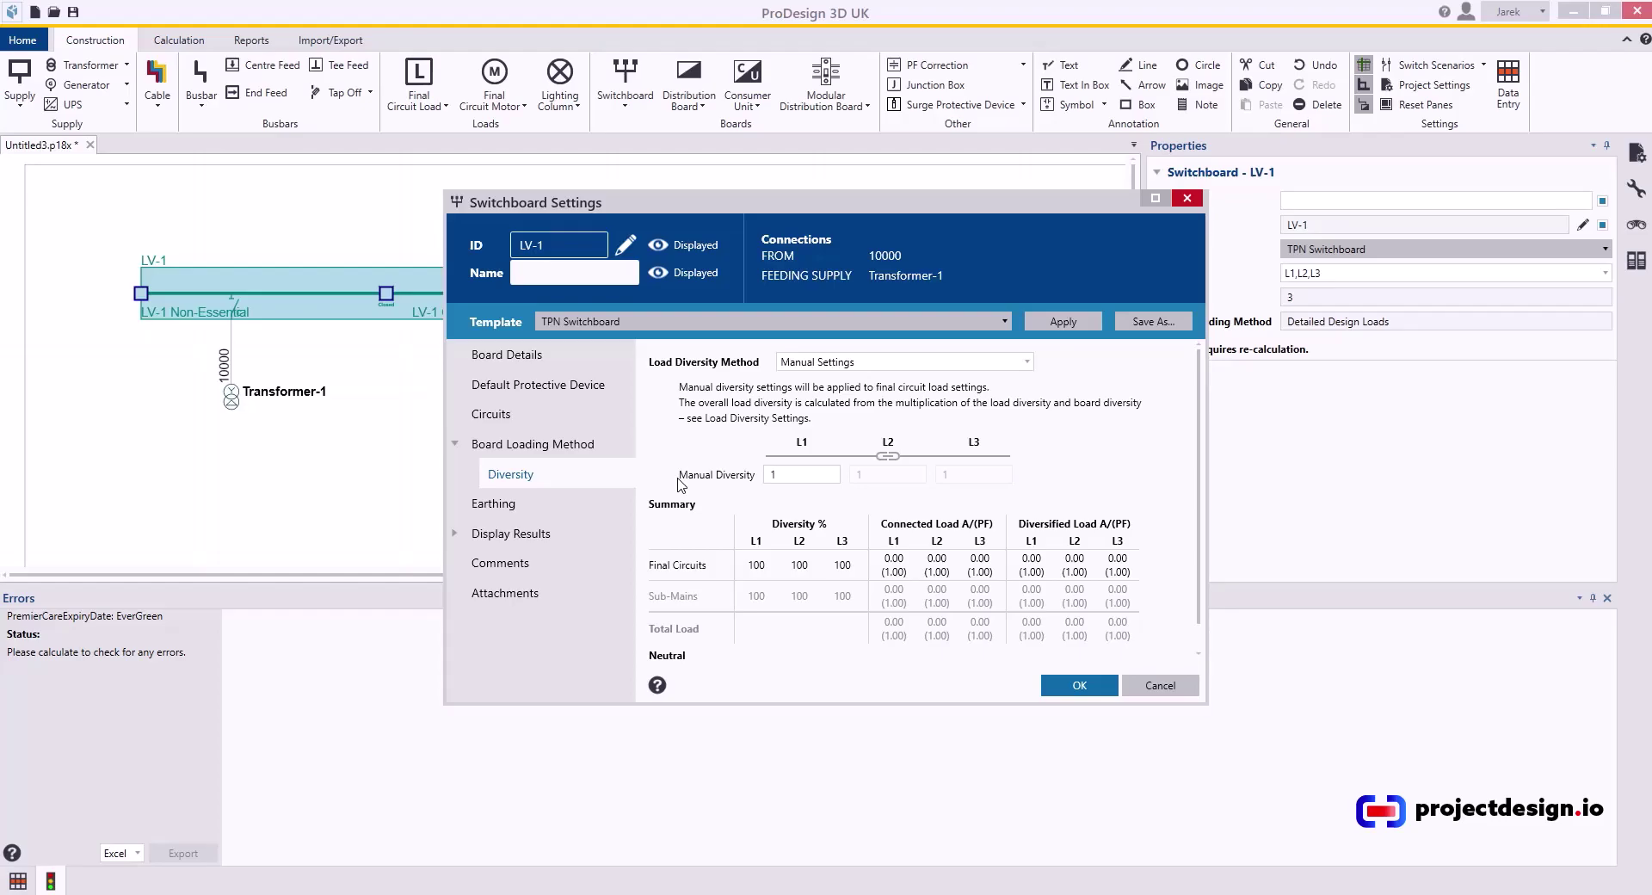
pyautogui.click(555, 502)
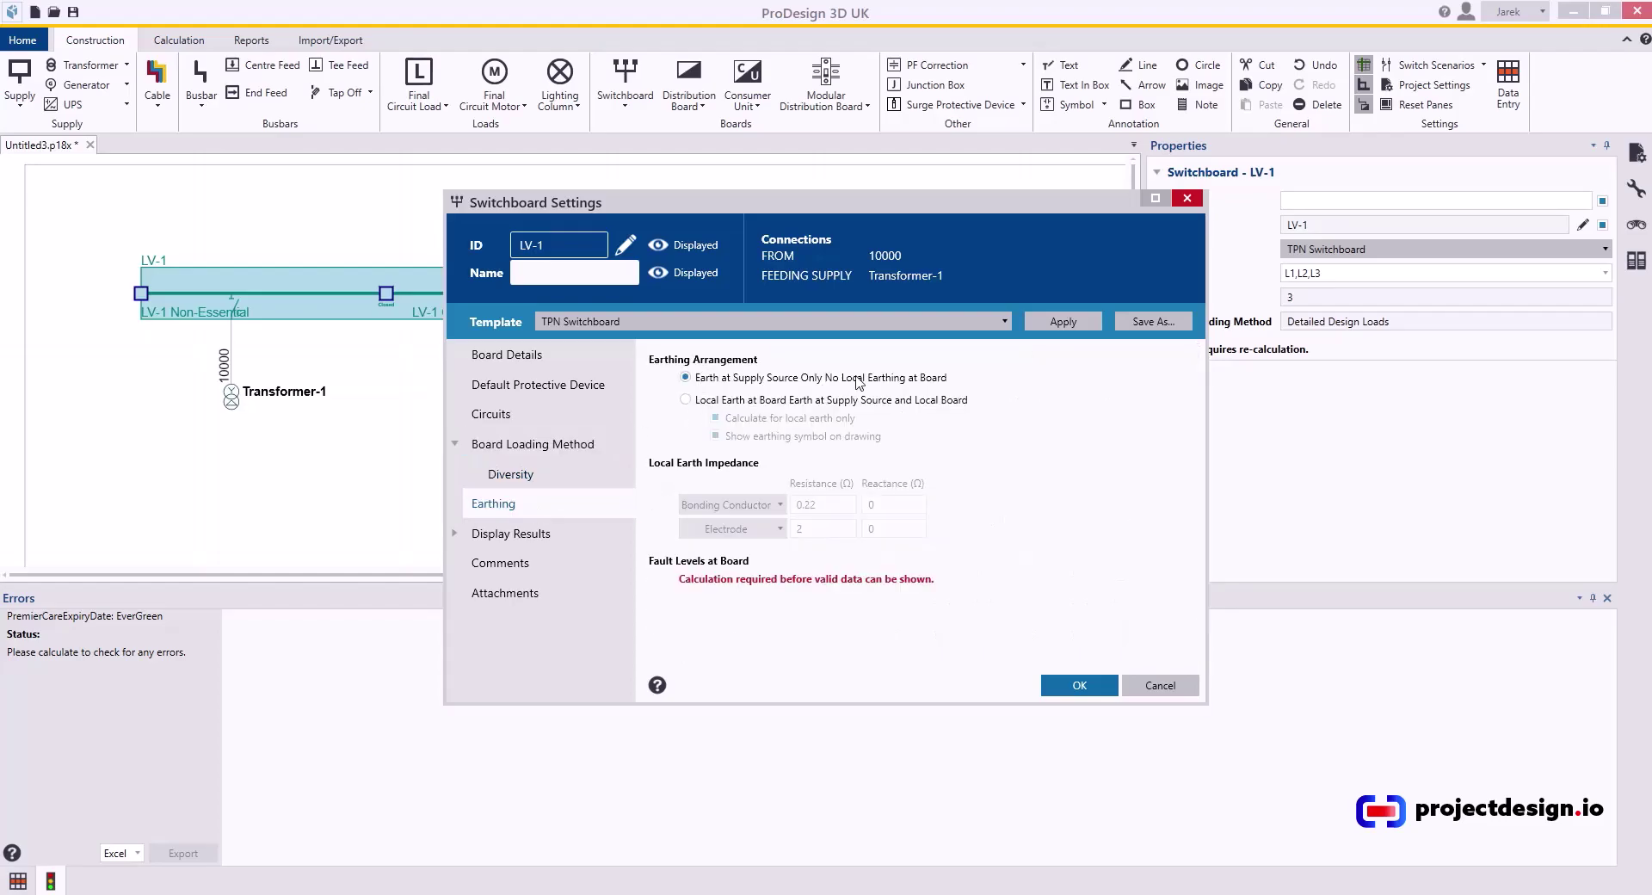
# - Toggle LV-1's Display Results off and back on, check Attachments, and close the settings
pyautogui.click(518, 535)
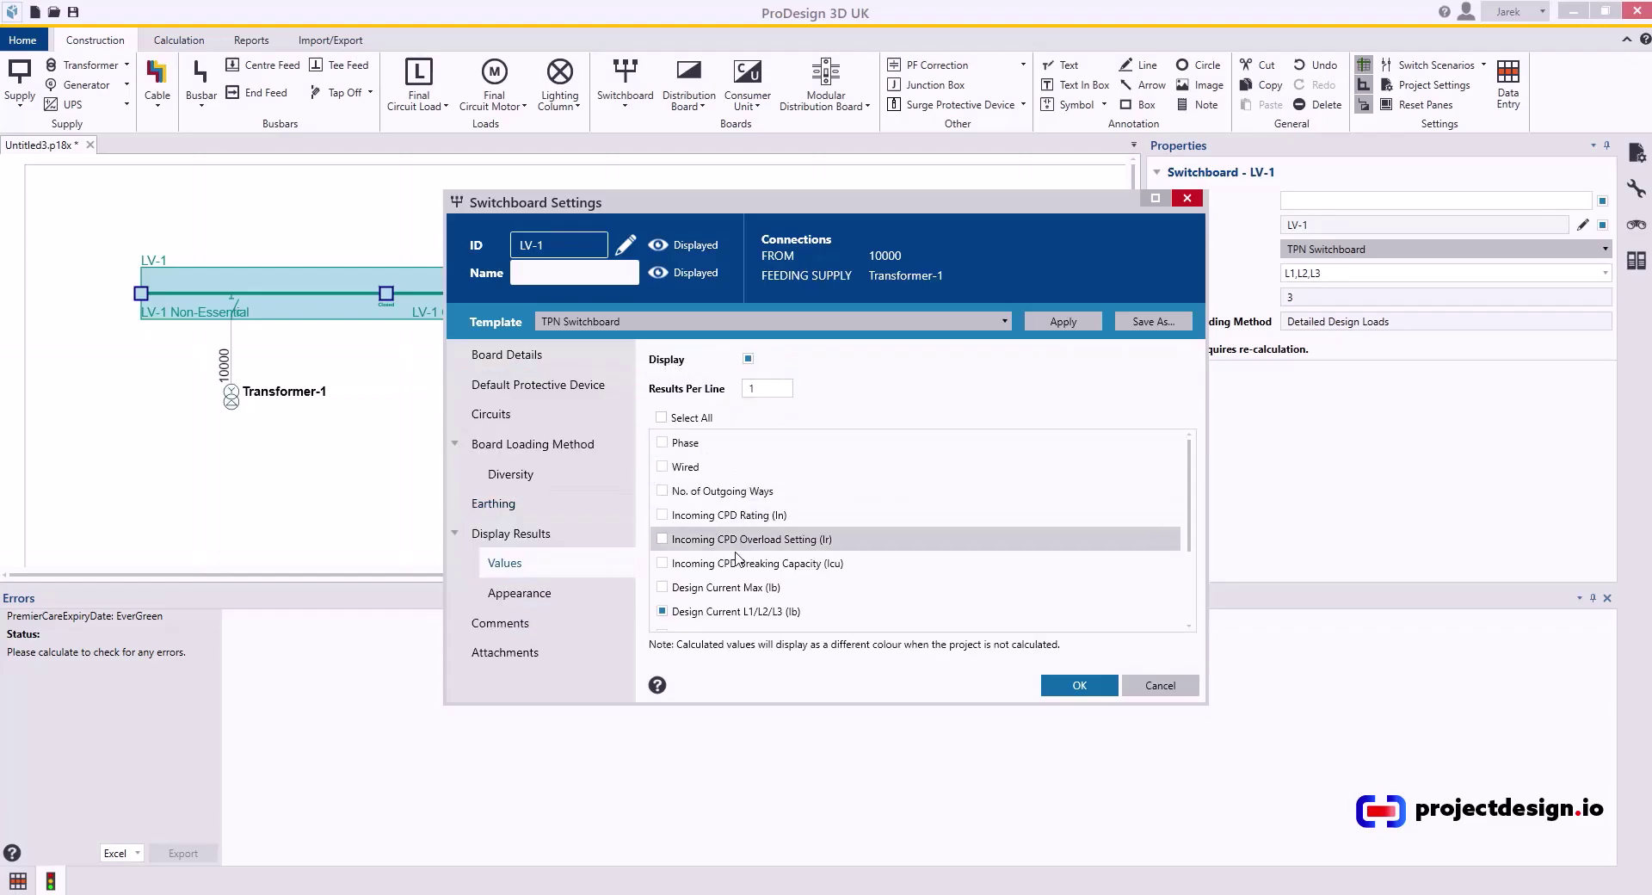
pyautogui.click(749, 359)
pyautogui.click(750, 358)
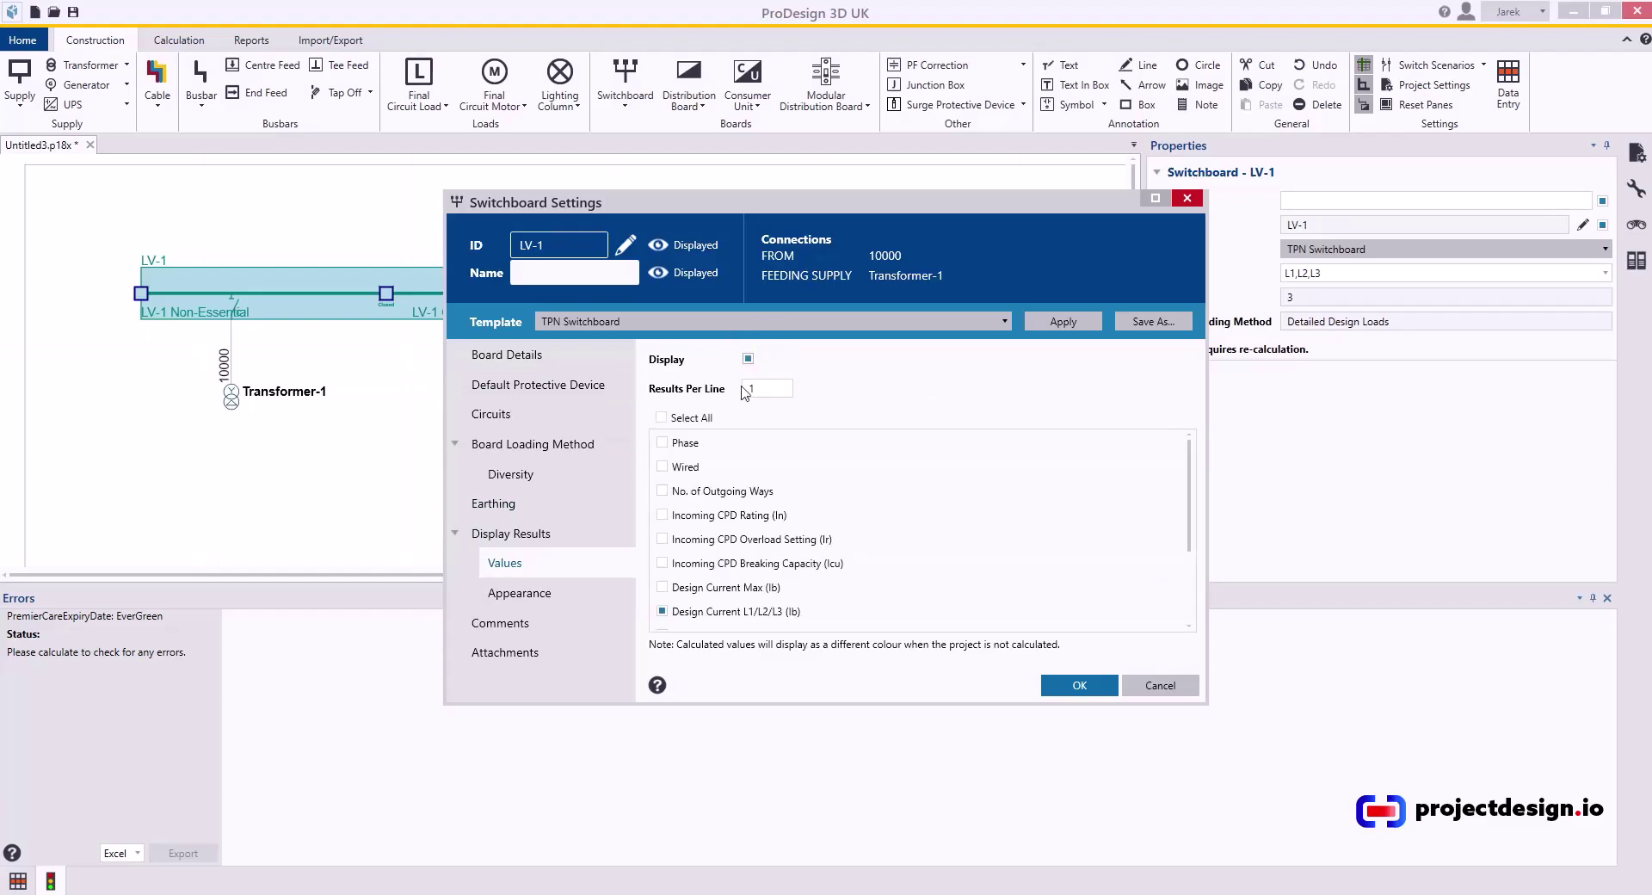
pyautogui.scroll(-1, 688, 559)
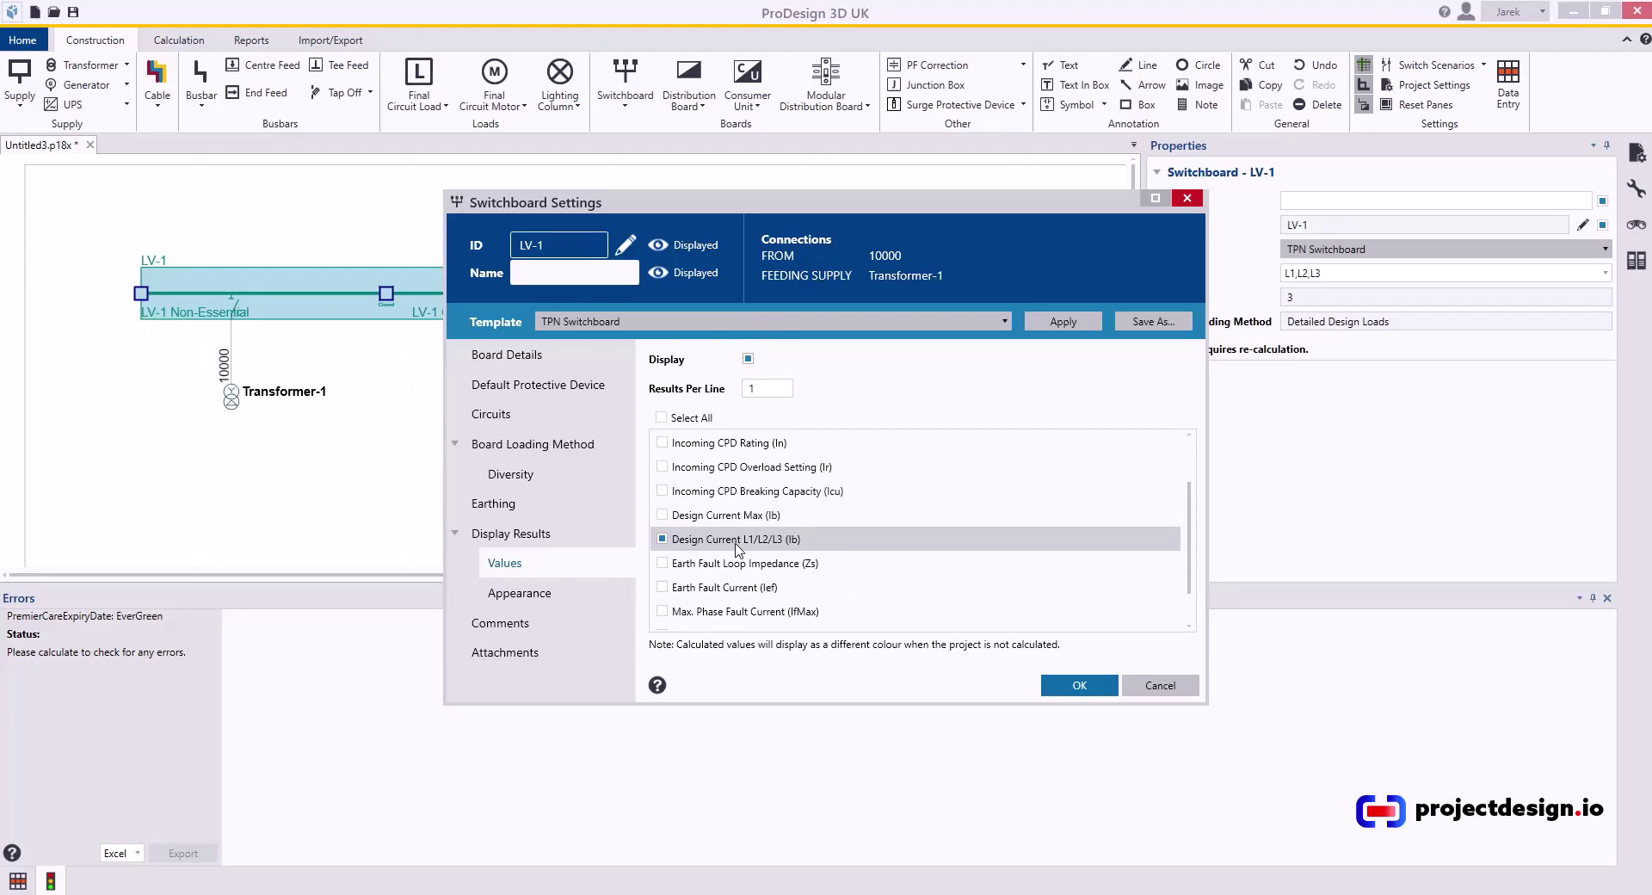
pyautogui.click(505, 653)
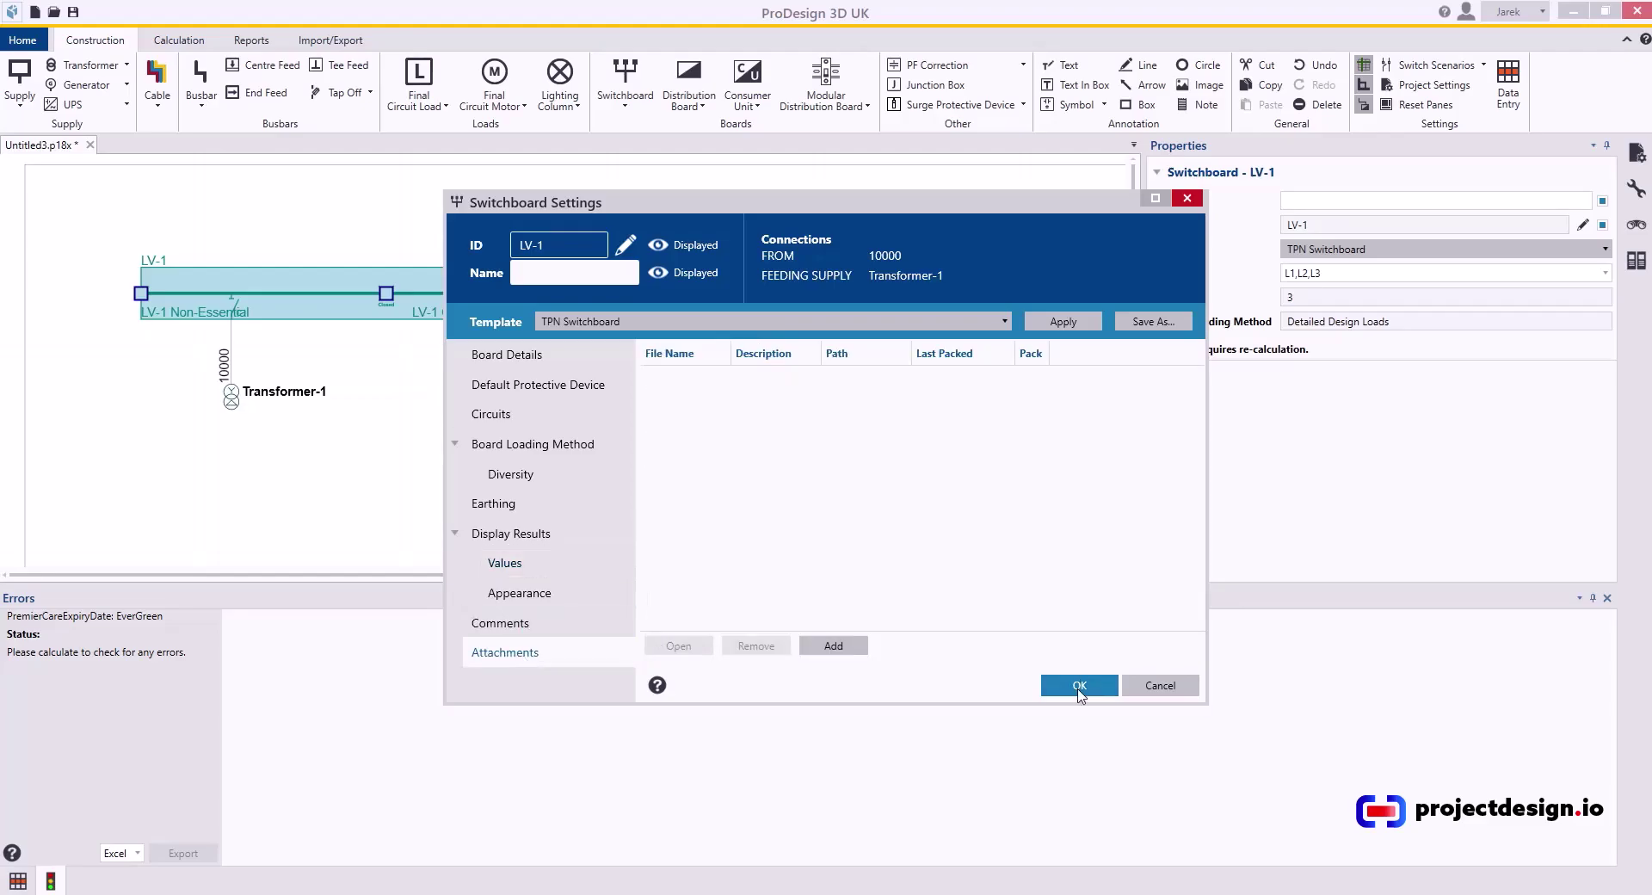
pyautogui.click(1080, 686)
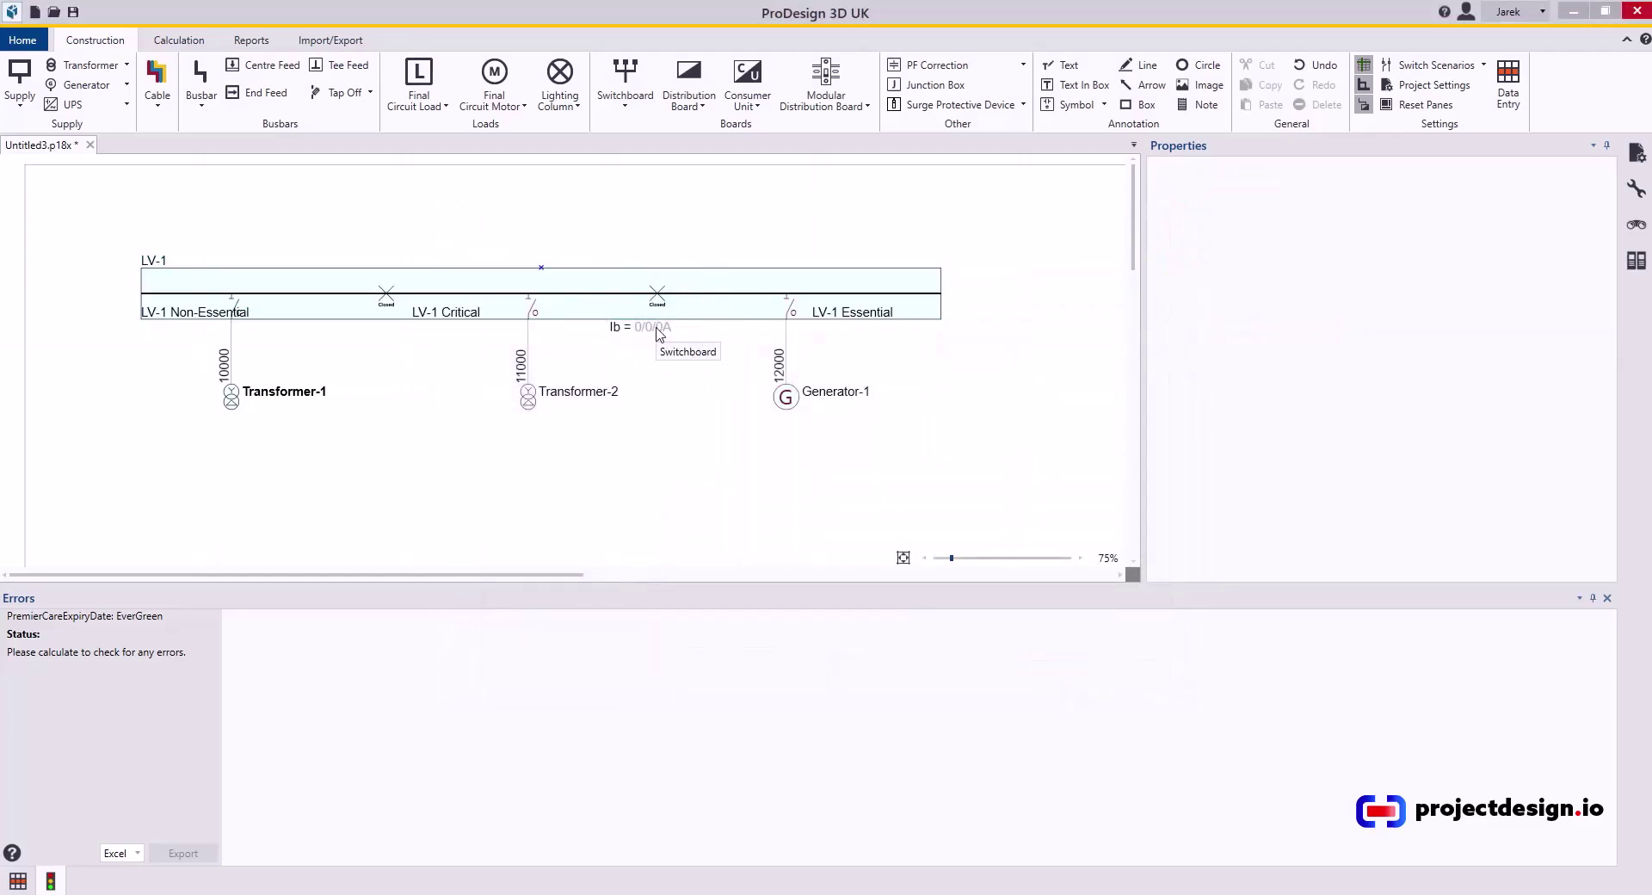
# - Select the Ib = 0/0/0A label under LV-1 and try rotating it by its handle
pyautogui.click(658, 334)
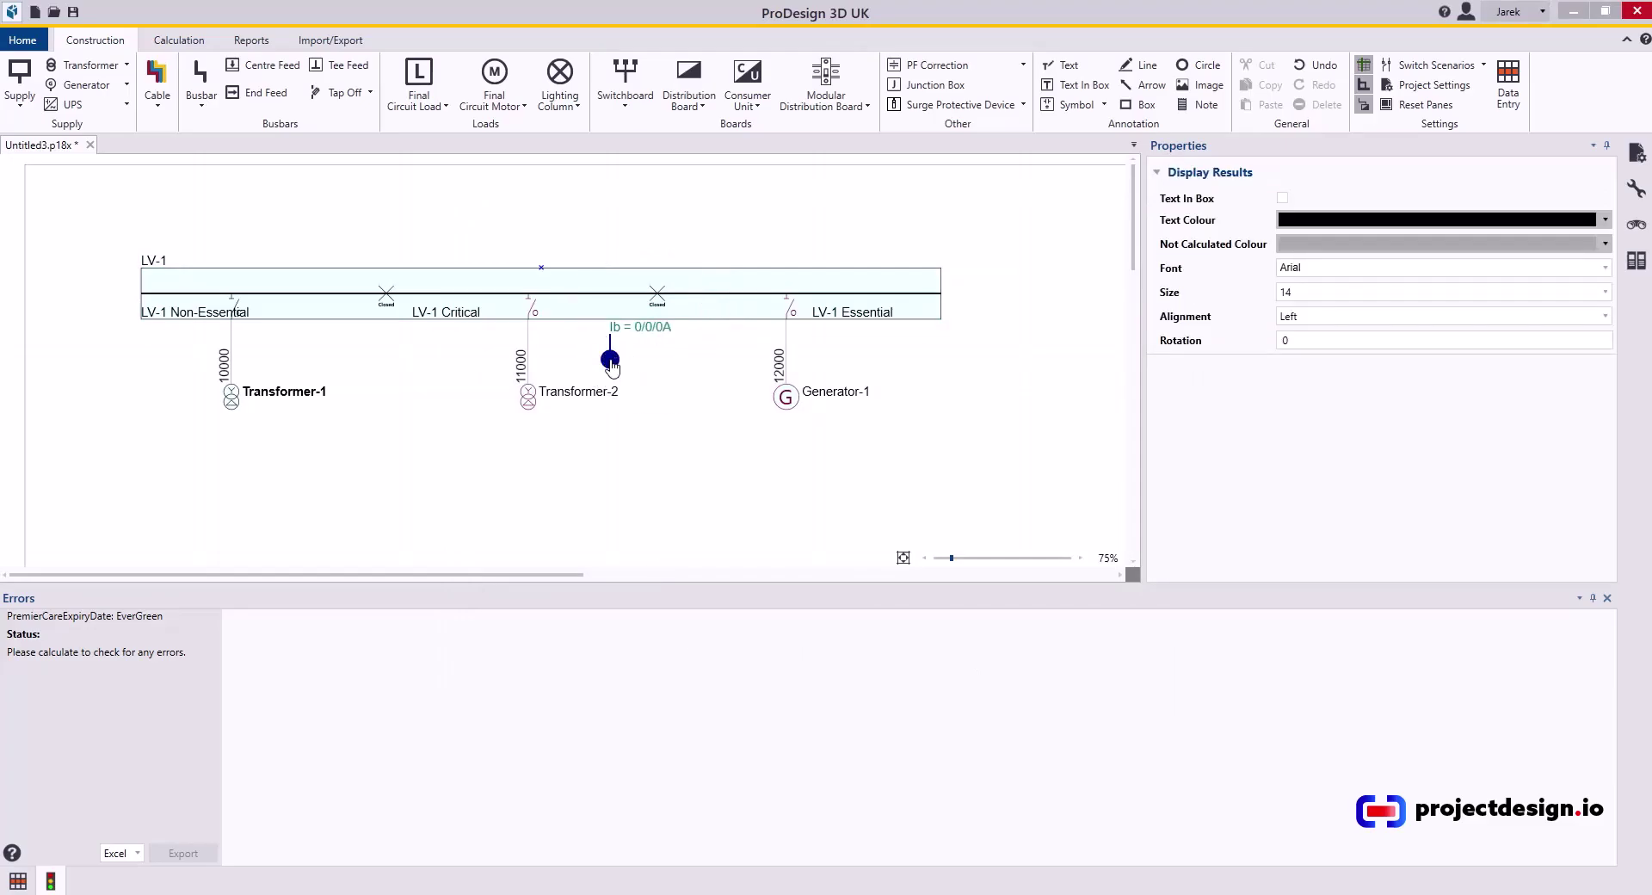
pyautogui.moveTo(610, 359)
pyautogui.mouseDown()
pyautogui.moveTo(665, 346)
pyautogui.moveTo(610, 376)
pyautogui.mouseUp()
# - Set Display Results Orientation to Horizontal in Project Settings' Annotation page and confirm
pyautogui.click(1418, 86)
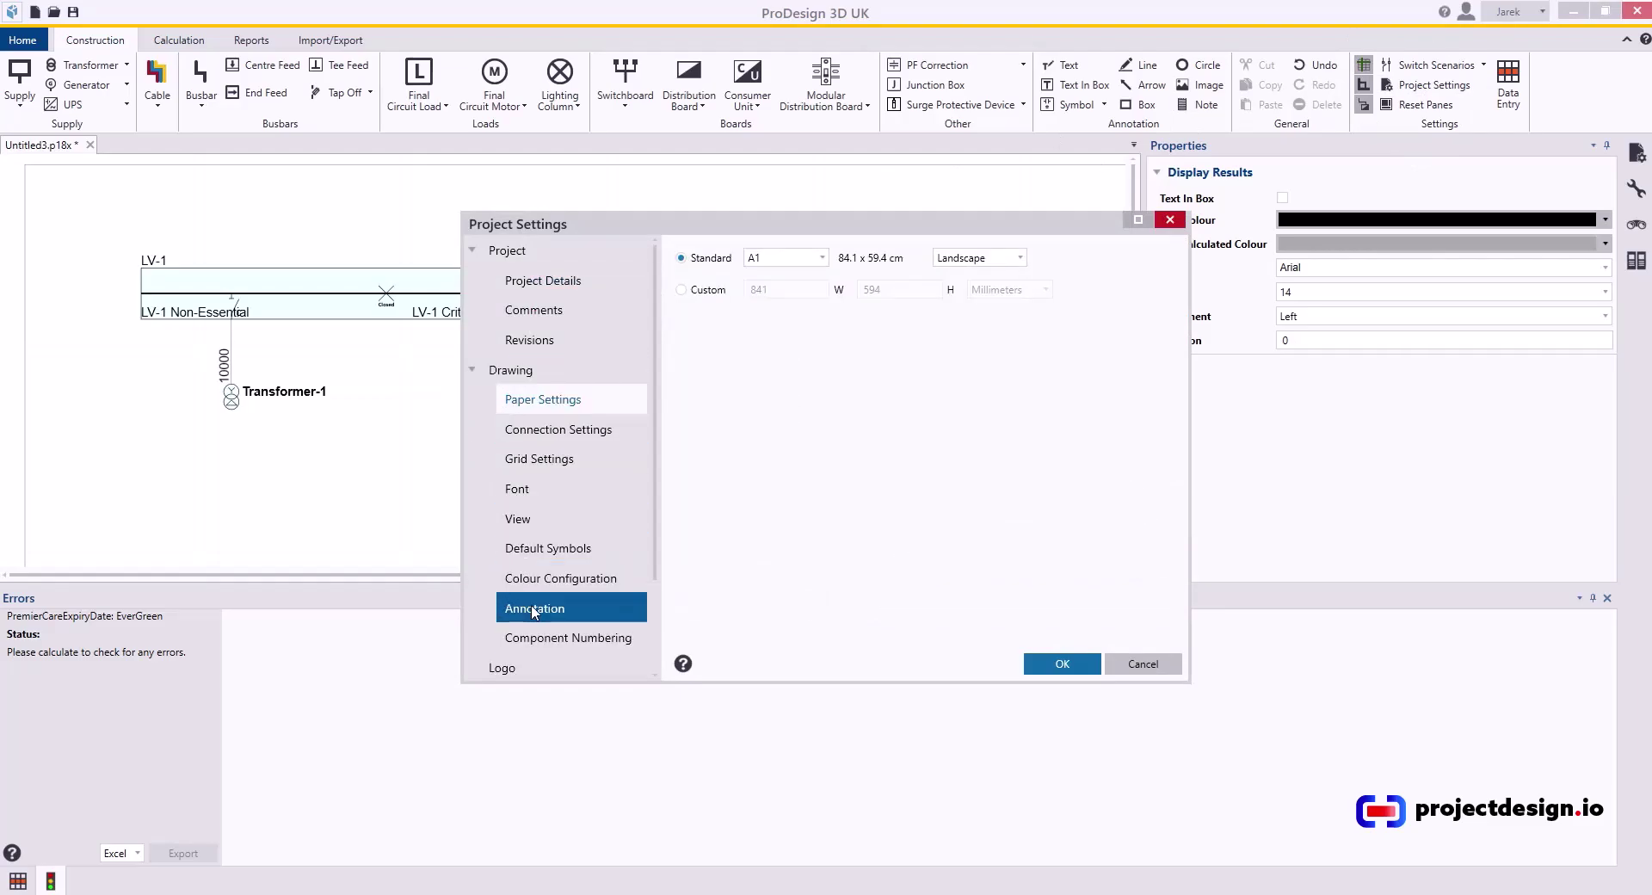
pyautogui.click(534, 609)
pyautogui.scroll(-5, 684, 624)
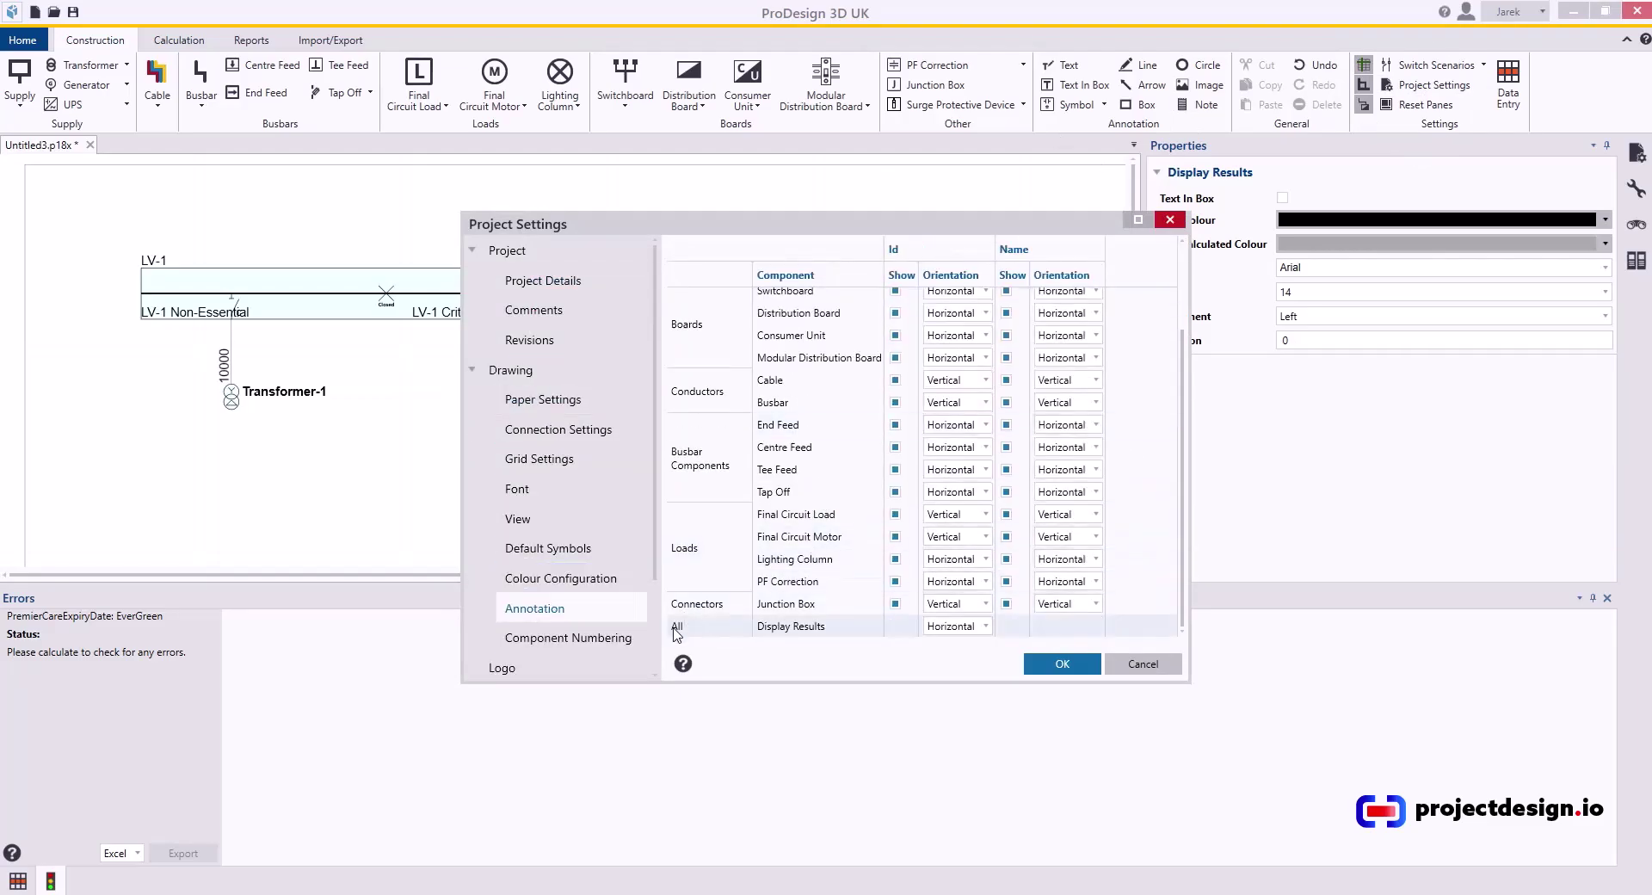
pyautogui.click(967, 634)
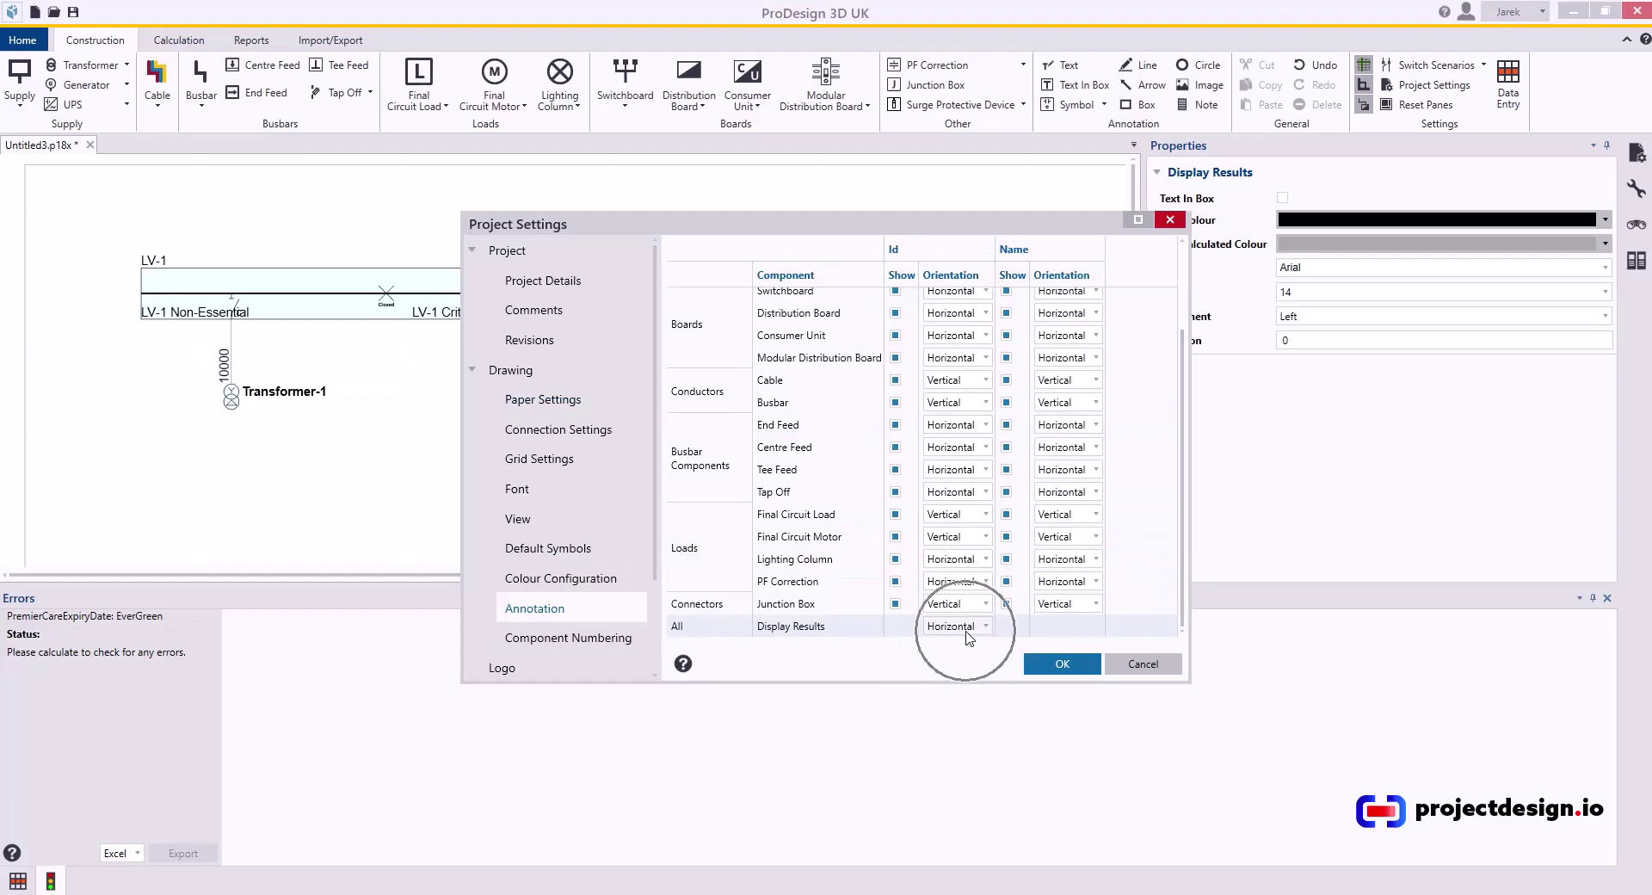
pyautogui.click(1062, 663)
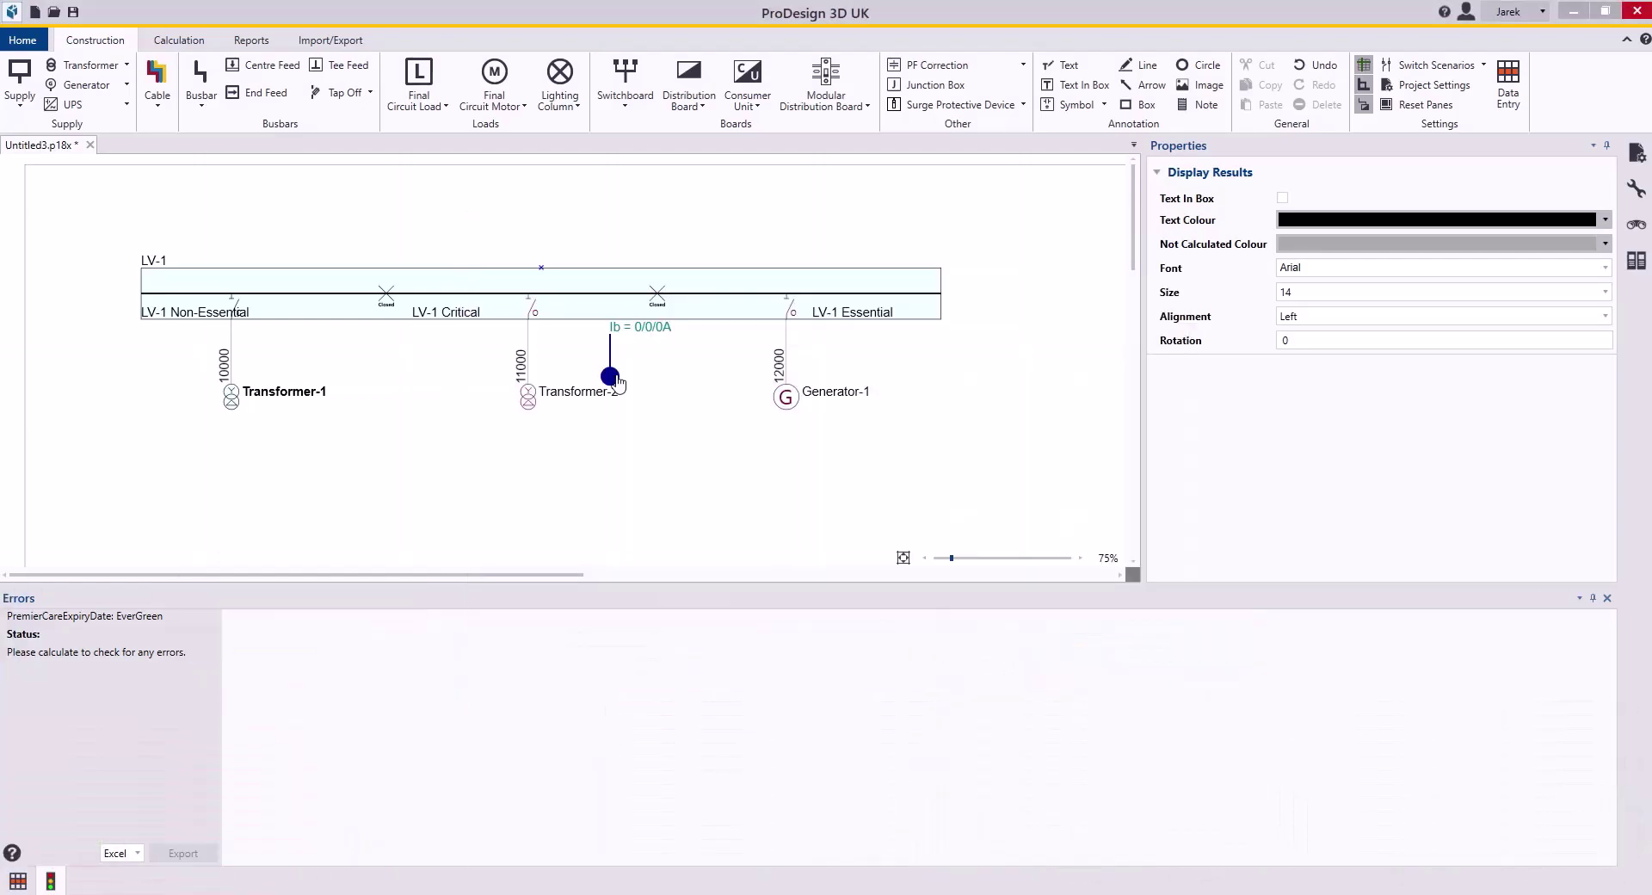